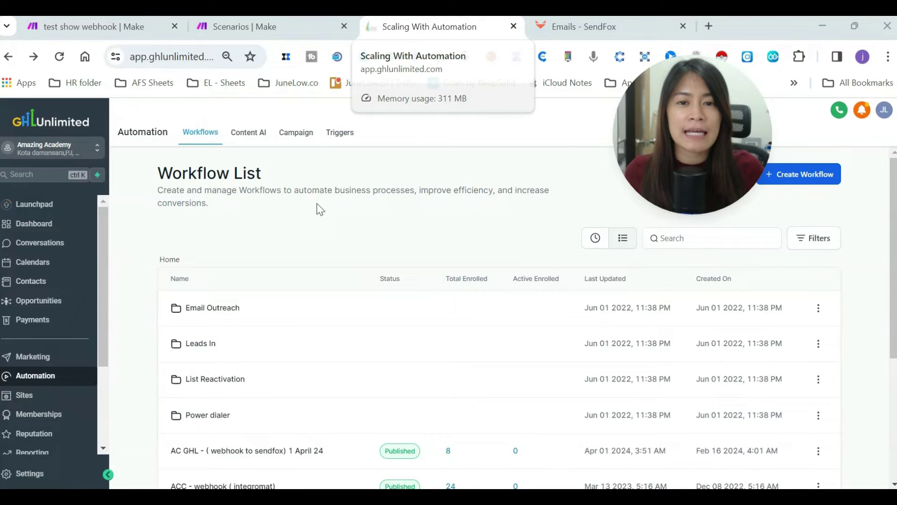
scroll(336, 211, down, 3)
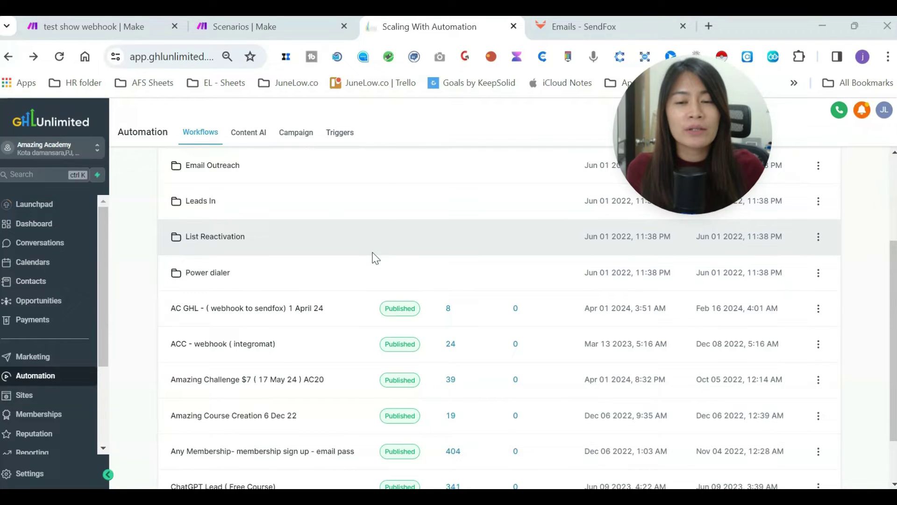
click(285, 29)
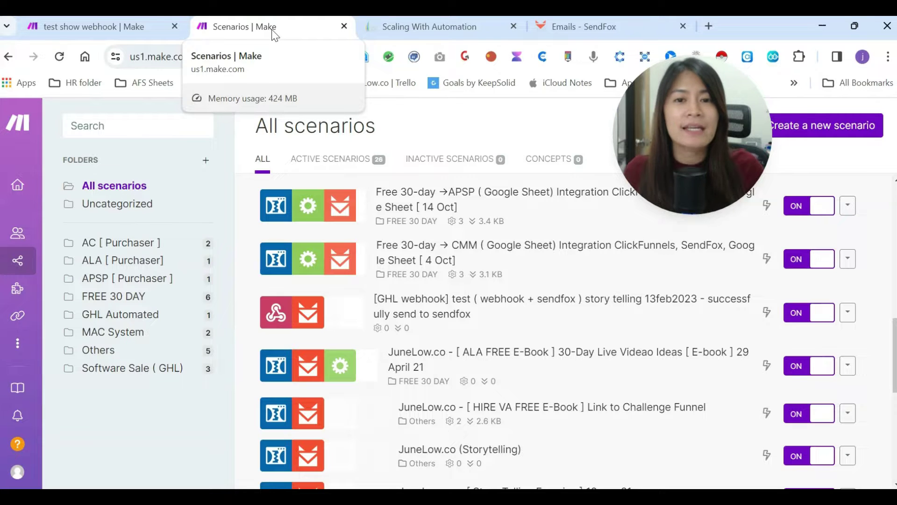
click(582, 34)
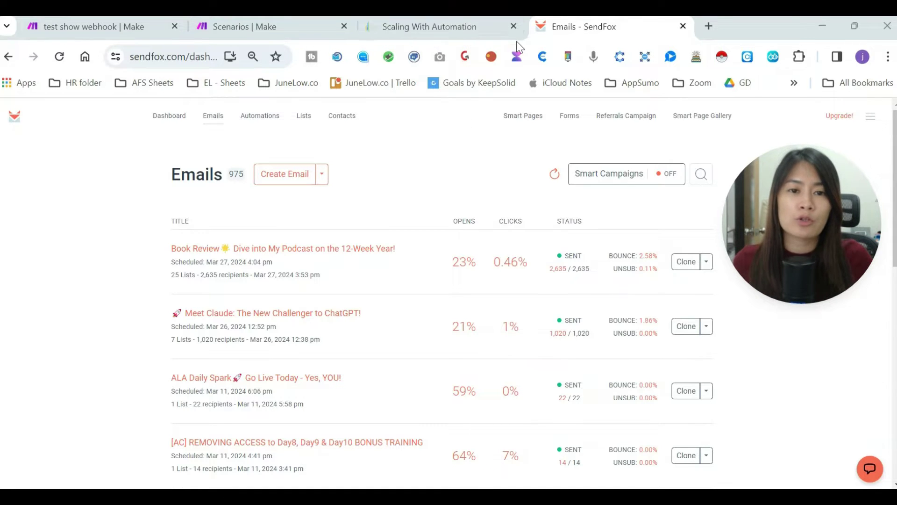
click(436, 24)
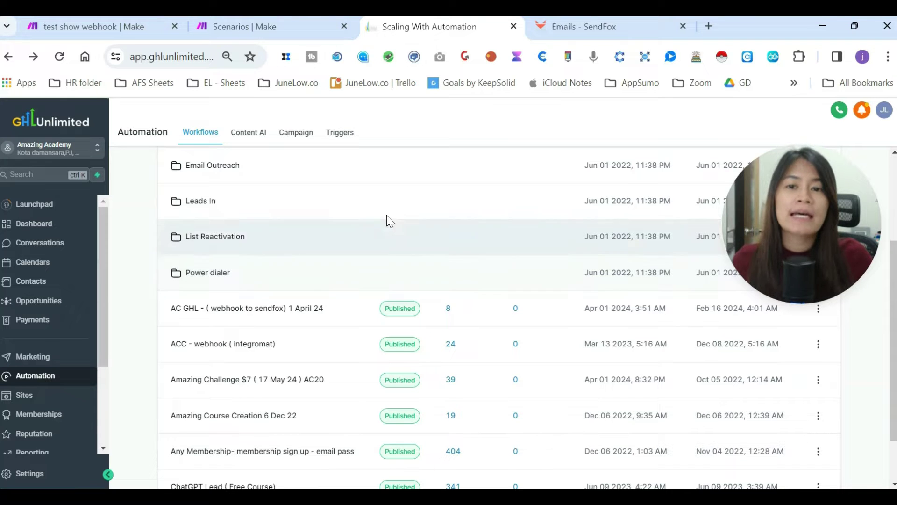
click(285, 25)
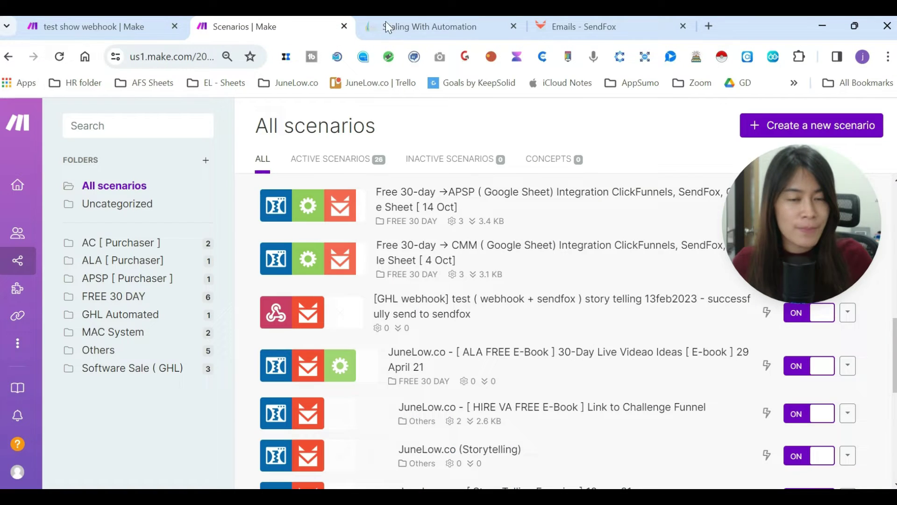
click(561, 28)
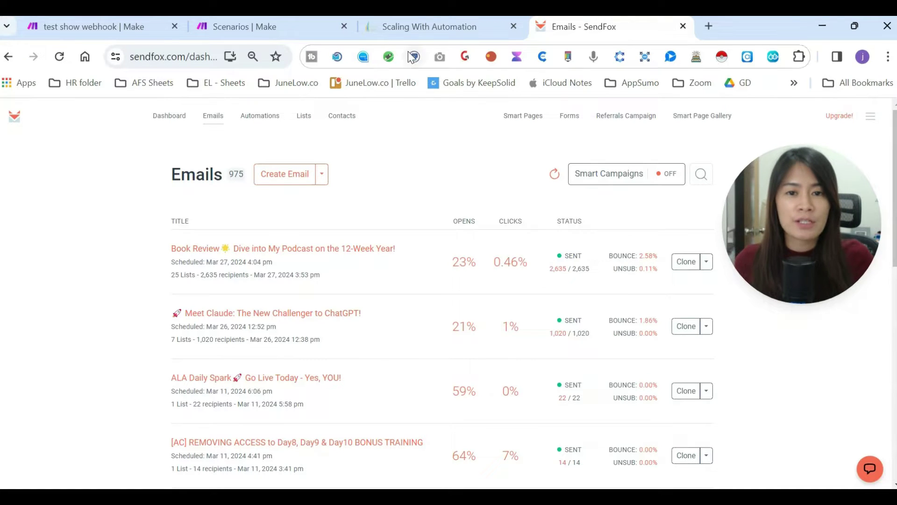
click(408, 27)
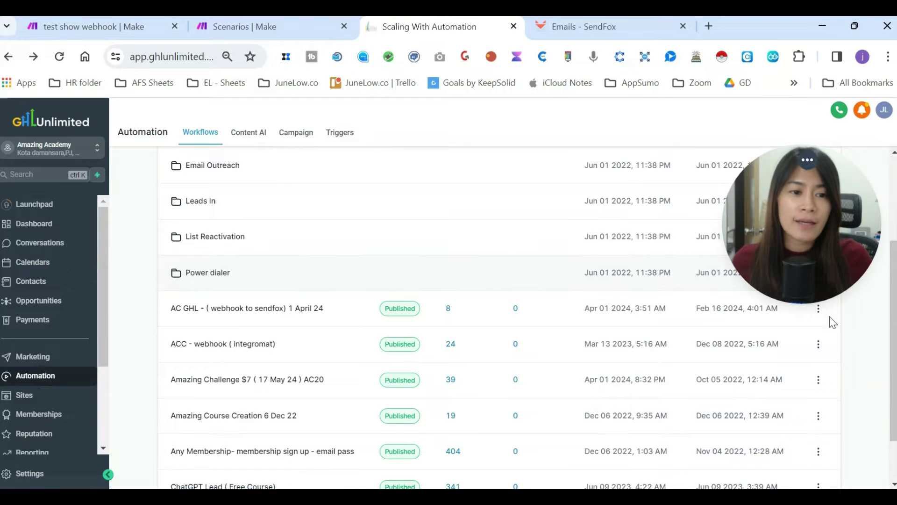
- Create a new GoHighLevel workflow using the blank Start from scratch option
scroll(832, 320, down, 3)
drag(893, 351, 893, 231)
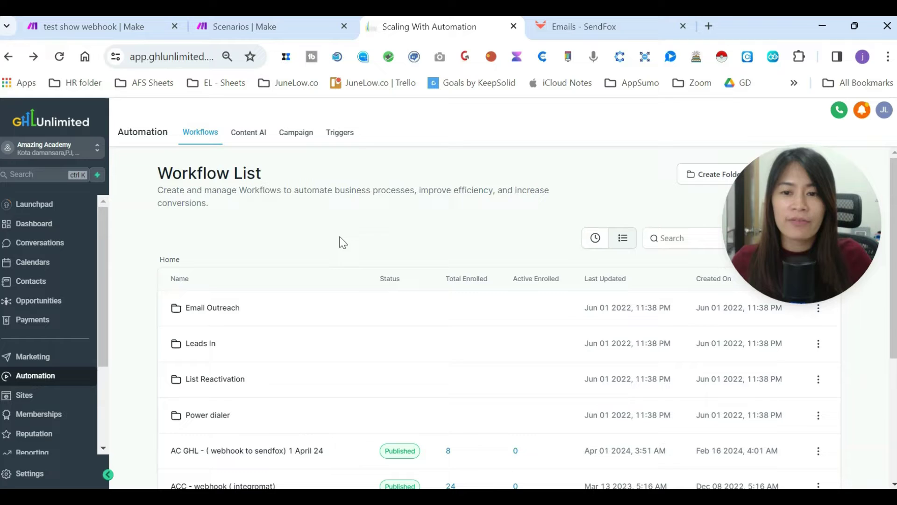
drag(786, 248, 792, 302)
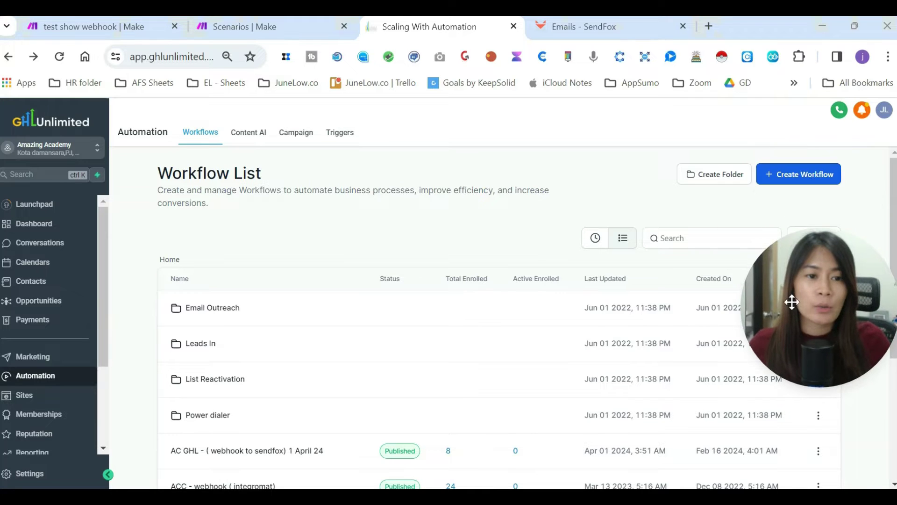
click(797, 185)
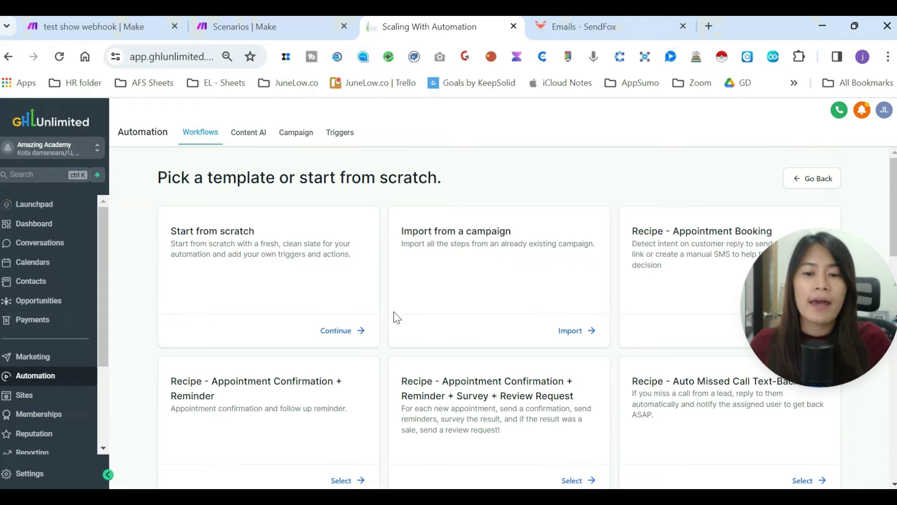
click(344, 335)
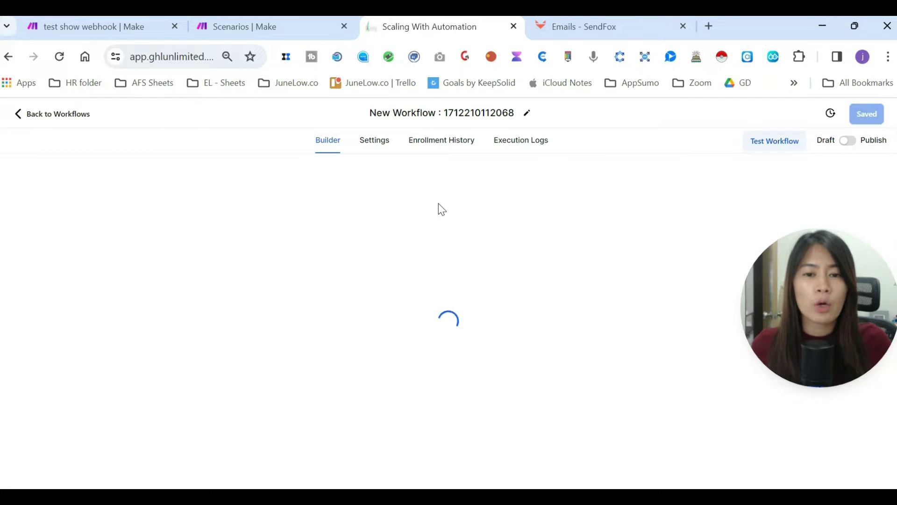
- Rename the new workflow from its default title to 'Workflow test'
click(464, 112)
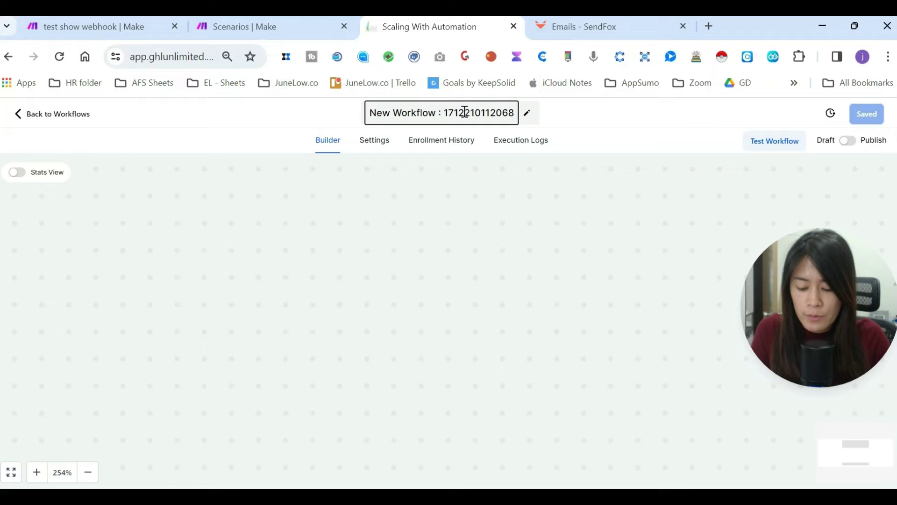
text(Workflow)
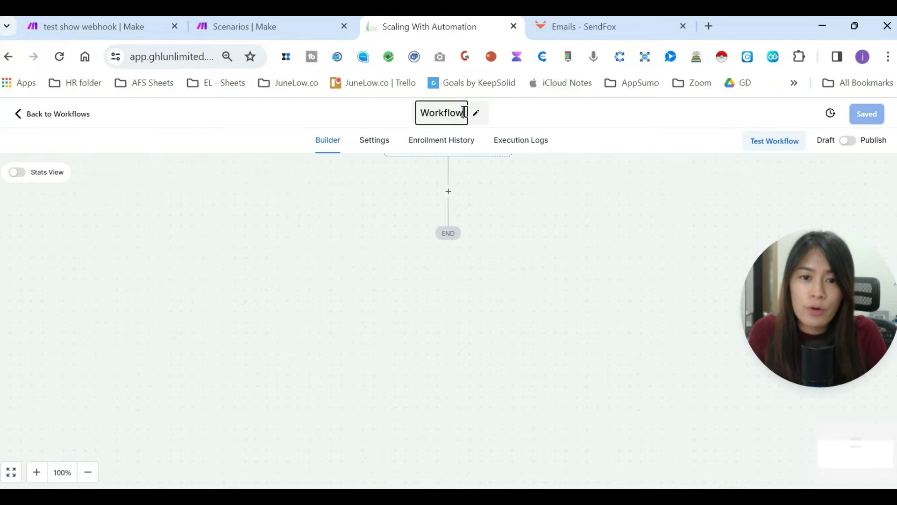
text( test)
click(463, 216)
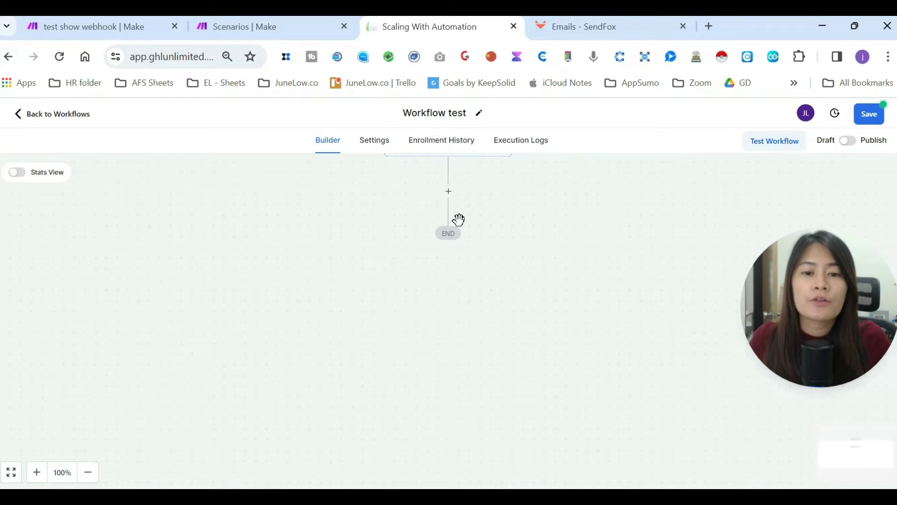
scroll(456, 233, up, 2)
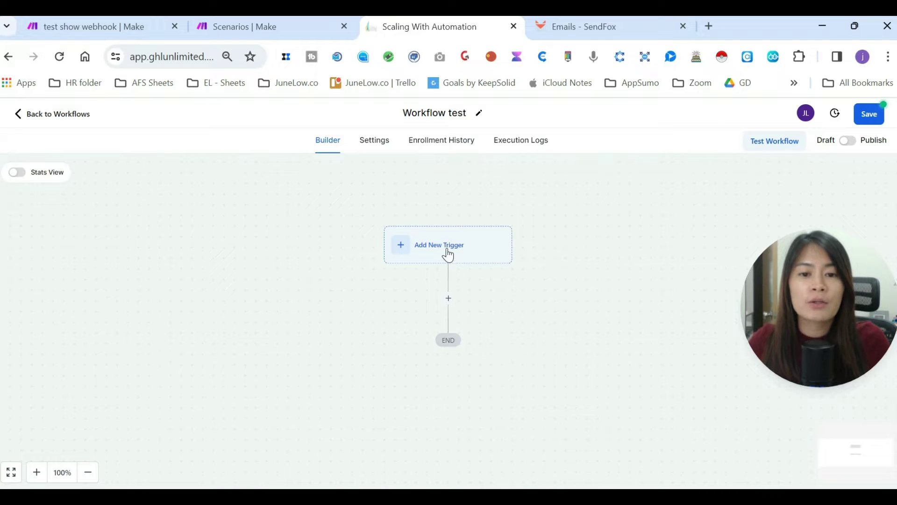
drag(793, 325, 764, 366)
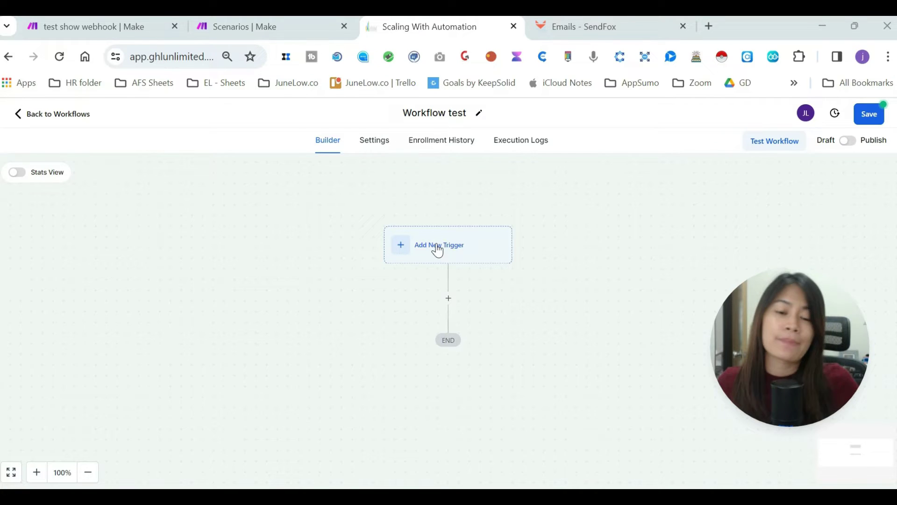
- Pick Form Submitted from the workflow trigger list
click(437, 250)
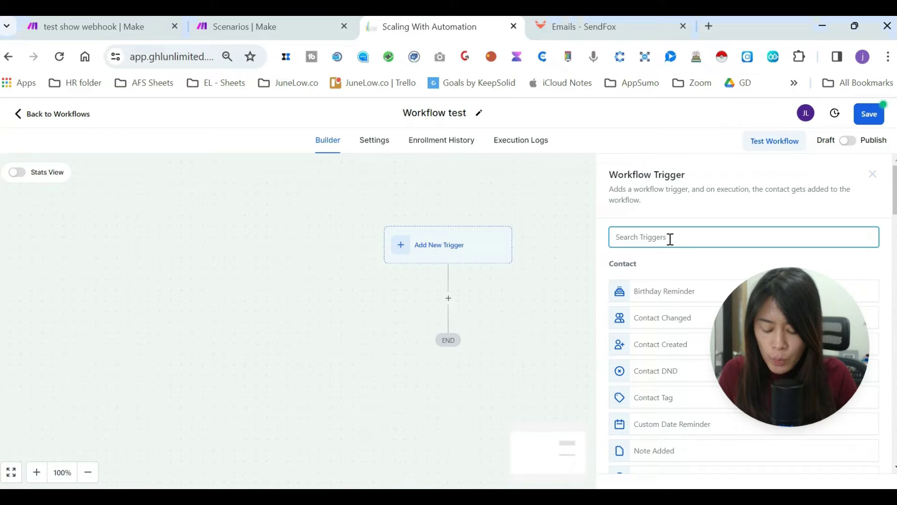
text(c)
key(BackSpace)
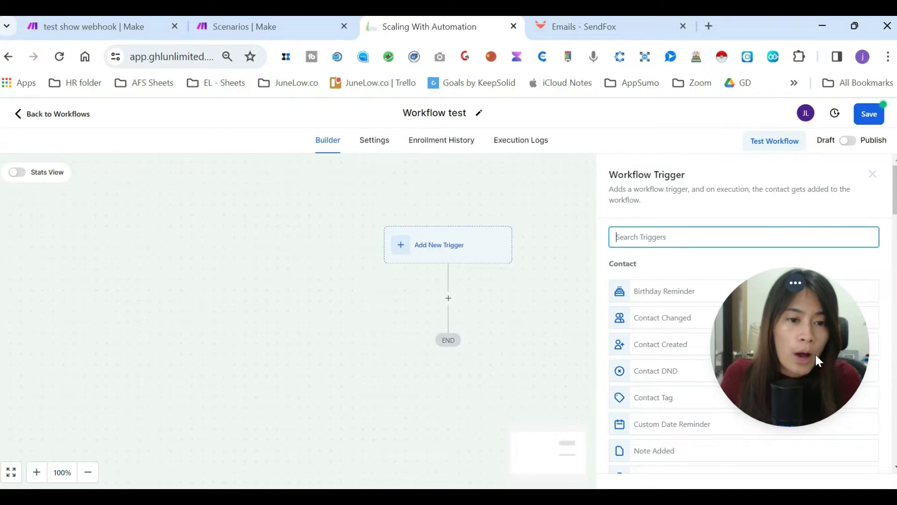
scroll(765, 364, down, 5)
scroll(764, 365, down, 5)
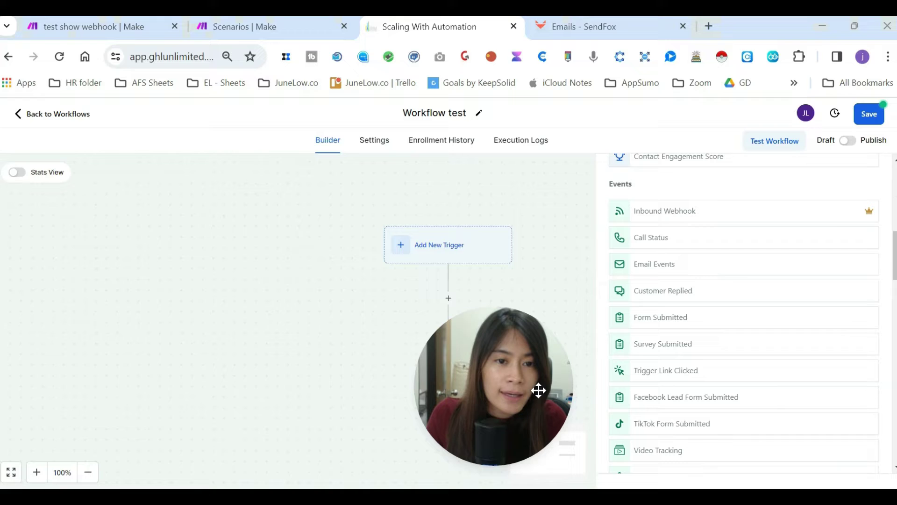
scroll(743, 276, down, 8)
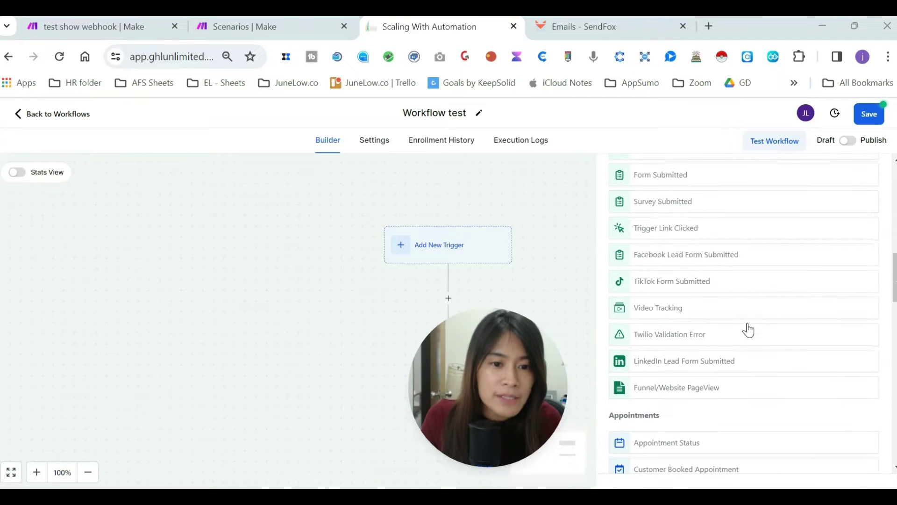
scroll(749, 330, down, 10)
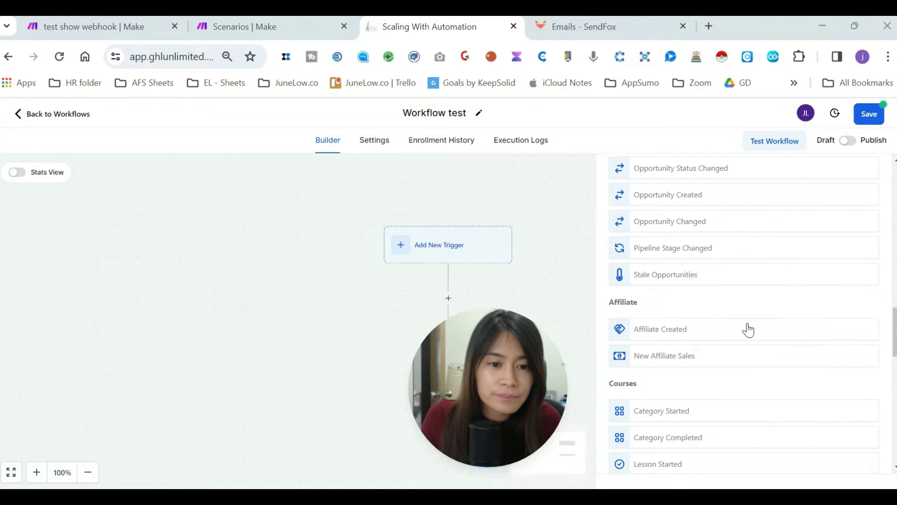
scroll(605, 411, up, 19)
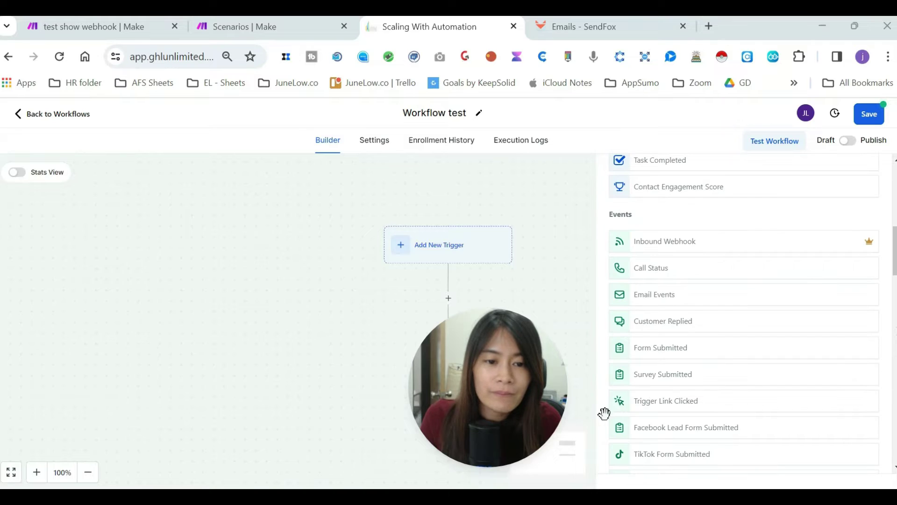
click(708, 355)
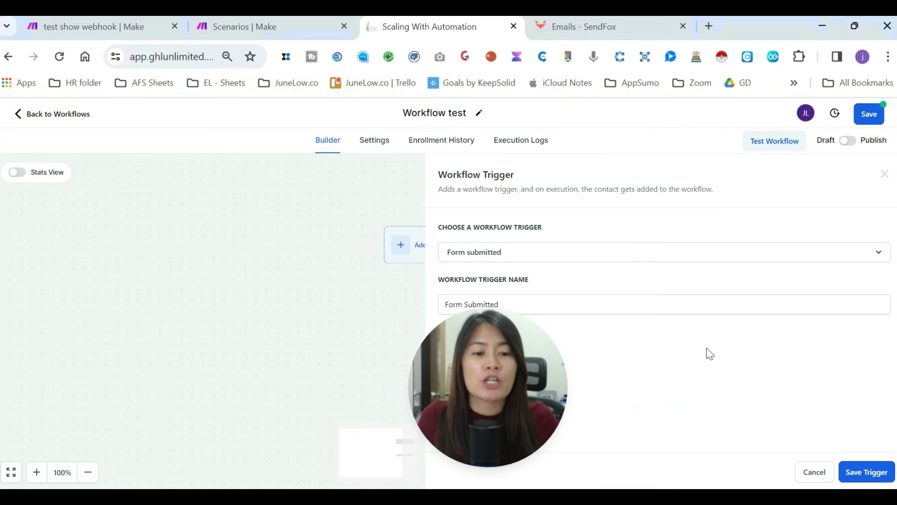
drag(537, 361, 837, 415)
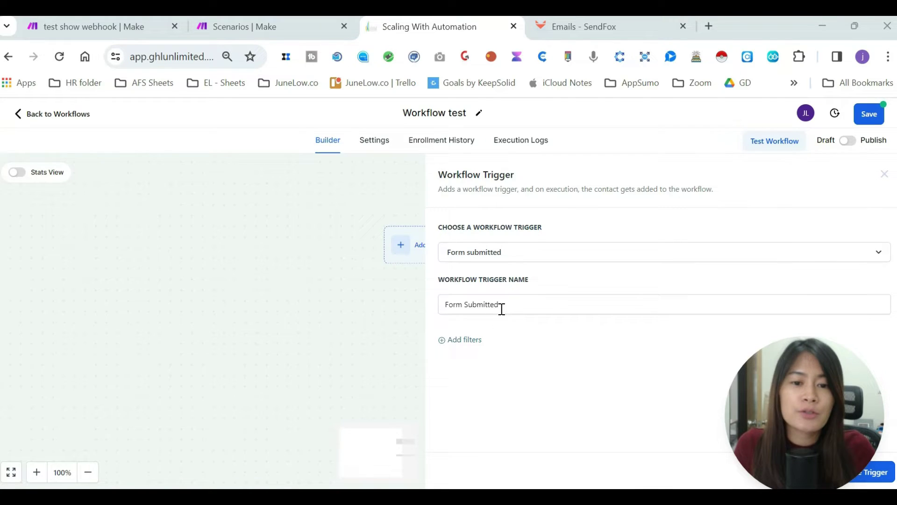
- Filter the trigger to the form '[ChatGPT] First Name + Email' and save it
click(475, 339)
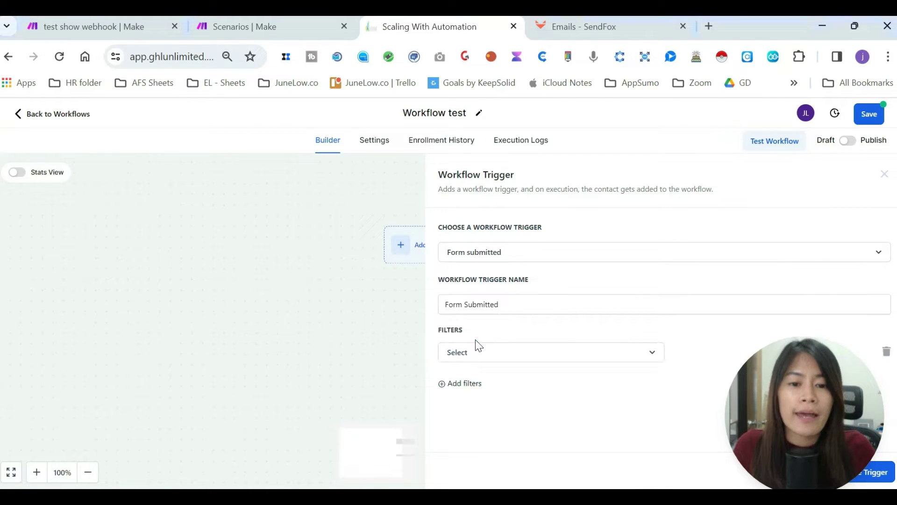
click(497, 363)
scroll(504, 370, down, 2)
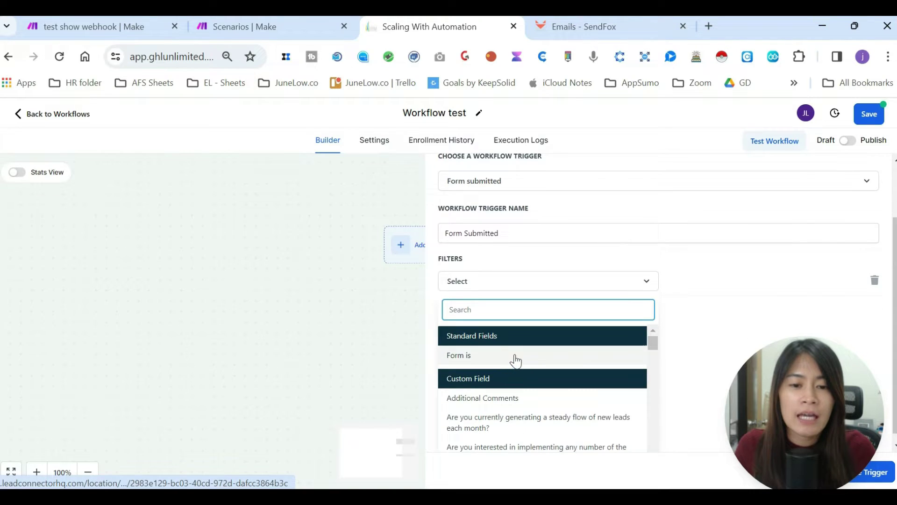
click(516, 361)
drag(761, 394, 79, 369)
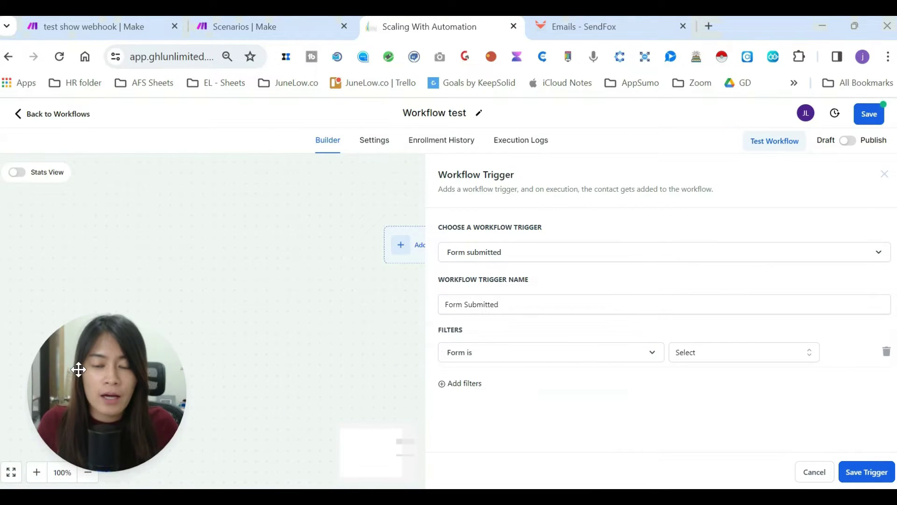
click(729, 356)
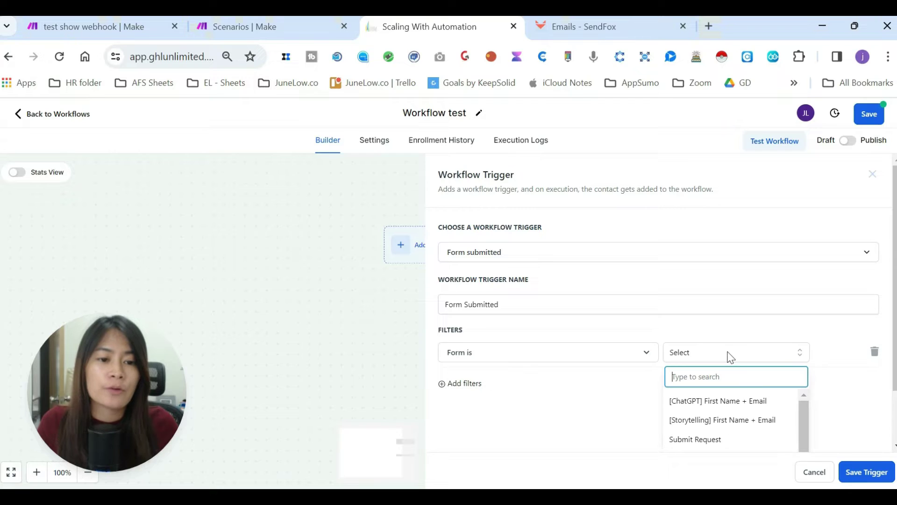
click(734, 408)
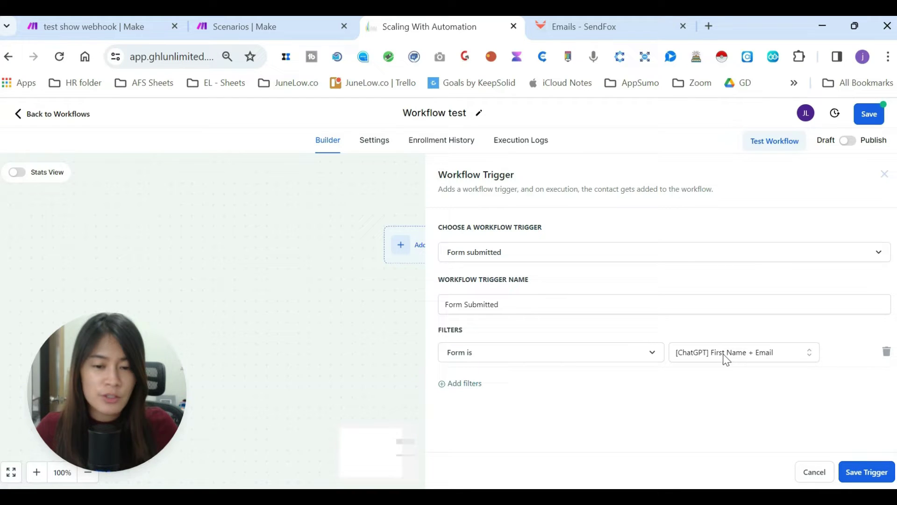
click(867, 473)
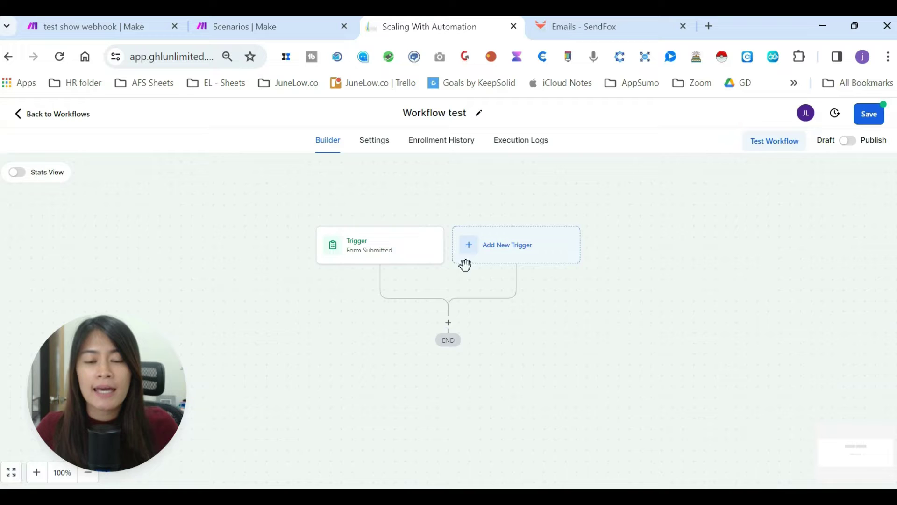
- Add a Webhook action with method POST after the form trigger
click(449, 323)
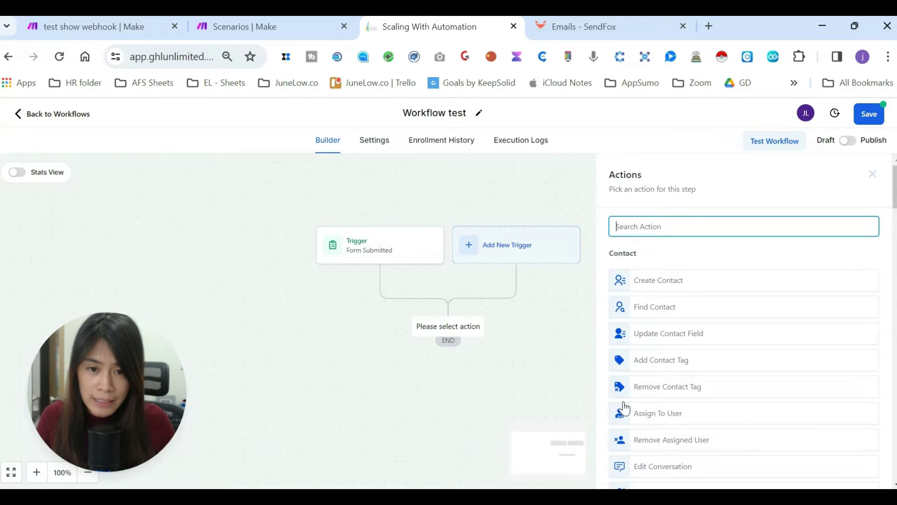
text(webh)
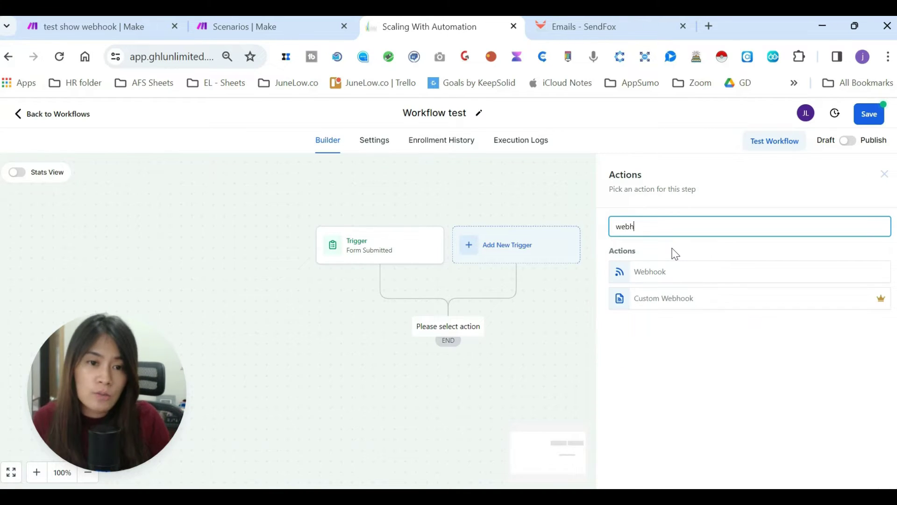
click(665, 276)
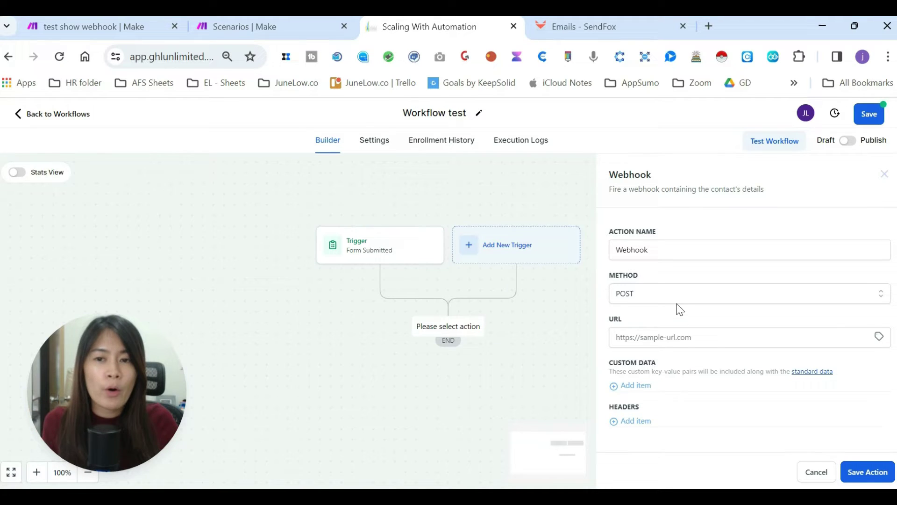
click(283, 26)
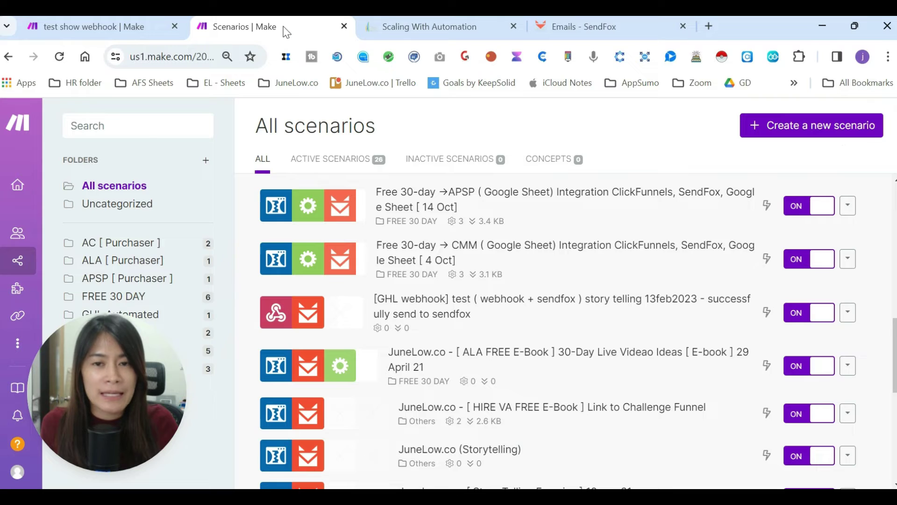
click(419, 27)
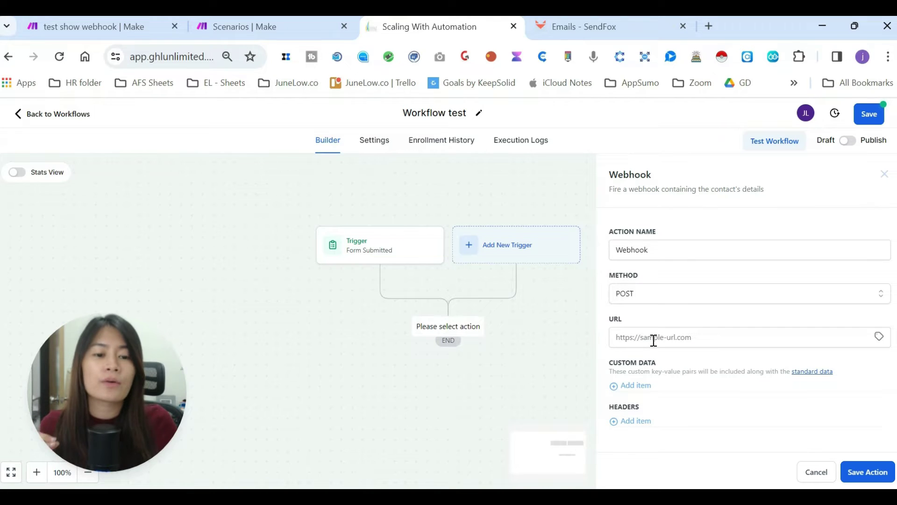
- Add a custom data pair 'first name' with the value {{contact.email}}
click(635, 386)
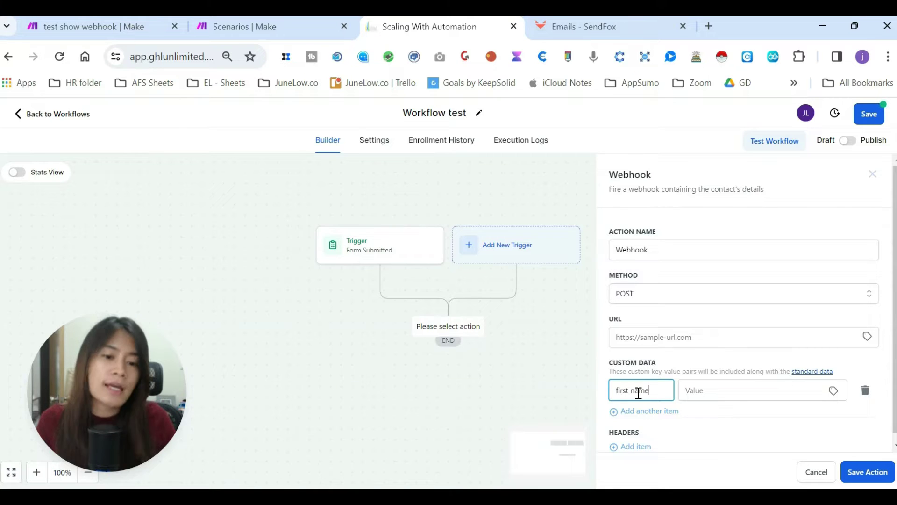
click(742, 395)
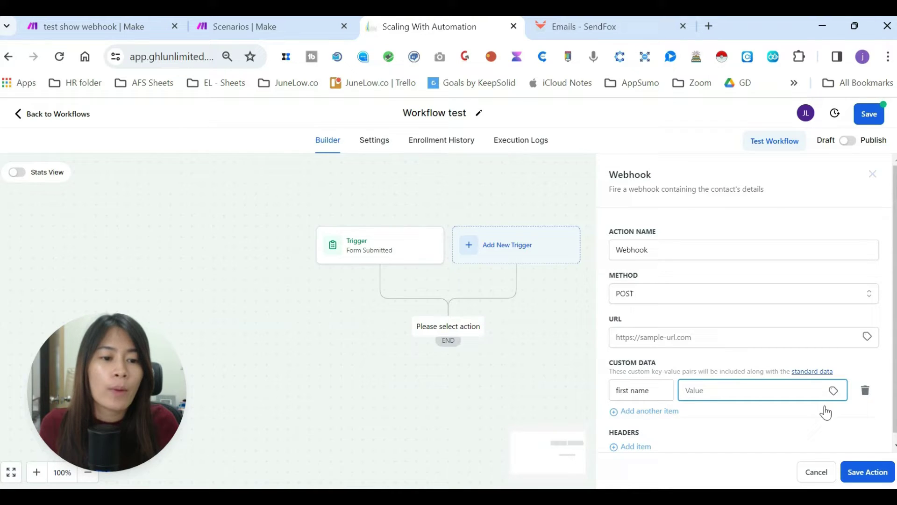
click(835, 392)
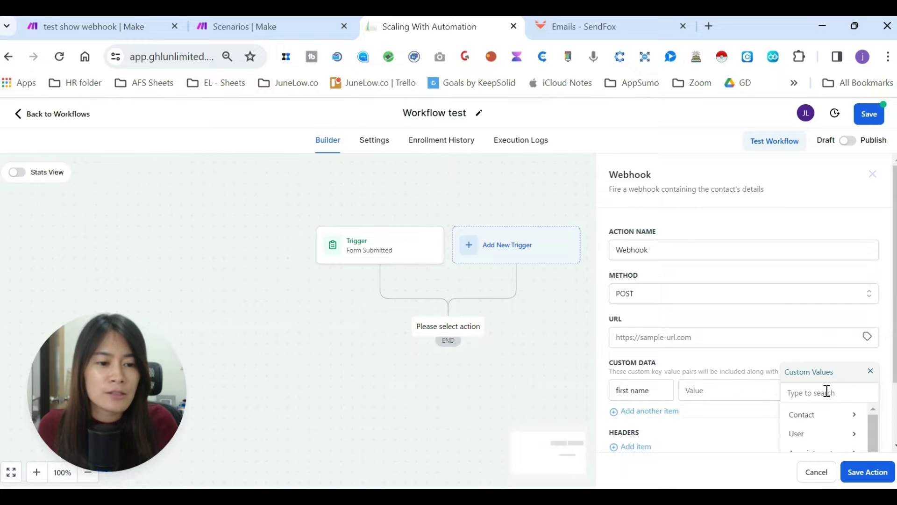
click(869, 372)
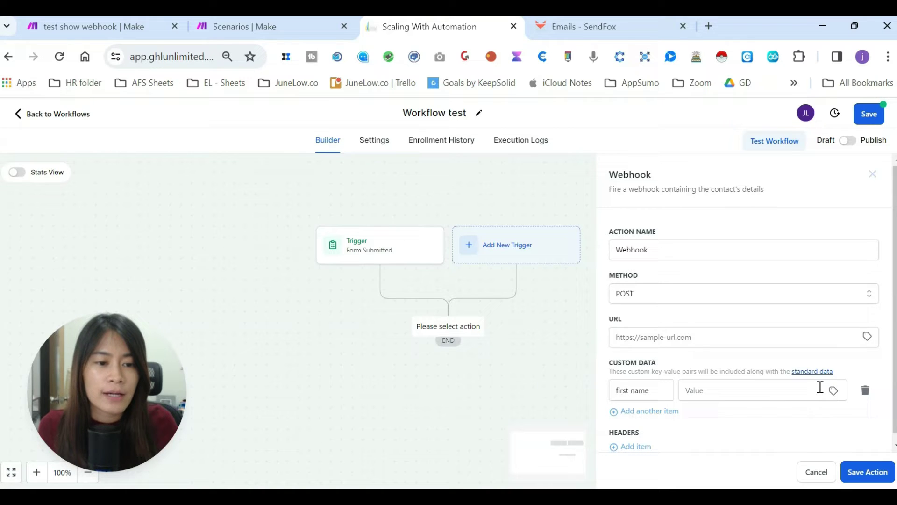
click(834, 392)
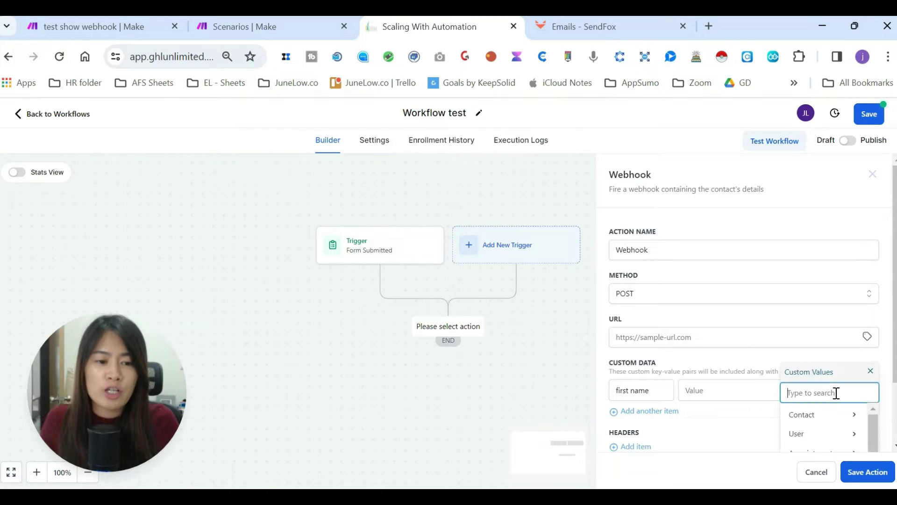
text(email)
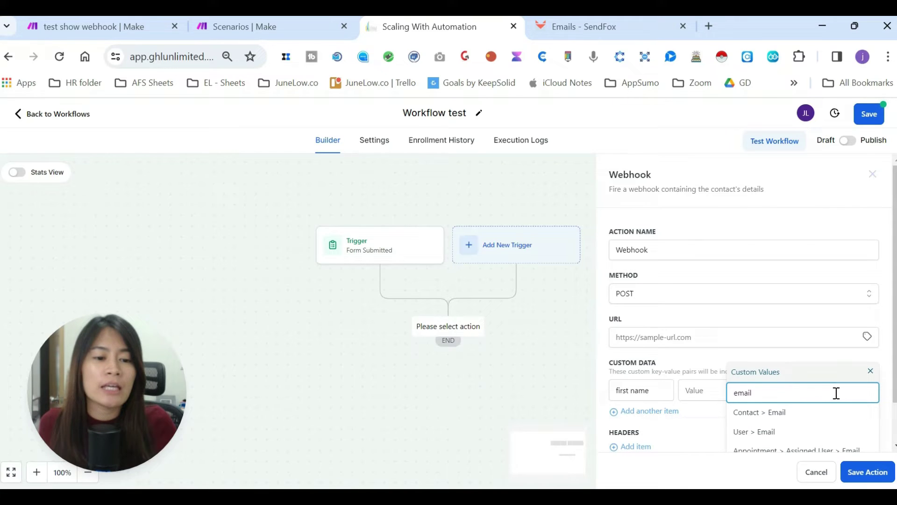
click(818, 415)
scroll(708, 360, down, 1)
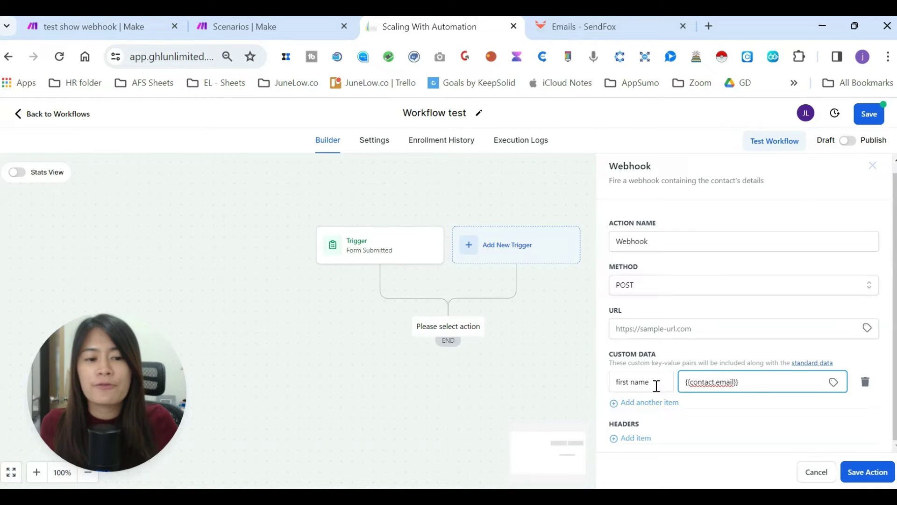
drag(755, 386, 670, 382)
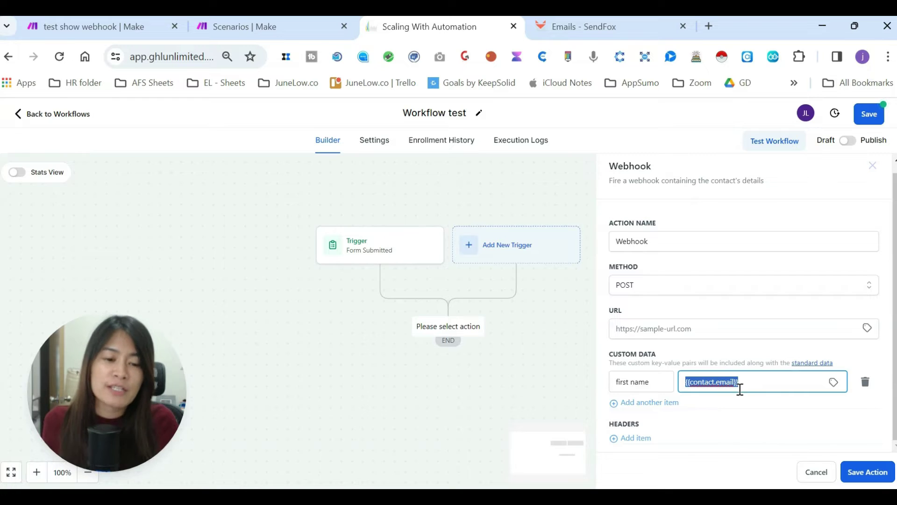
- Add a second pair 'email' set to {{contact.email}}, then go to Make's scenarios list
click(667, 404)
text(email)
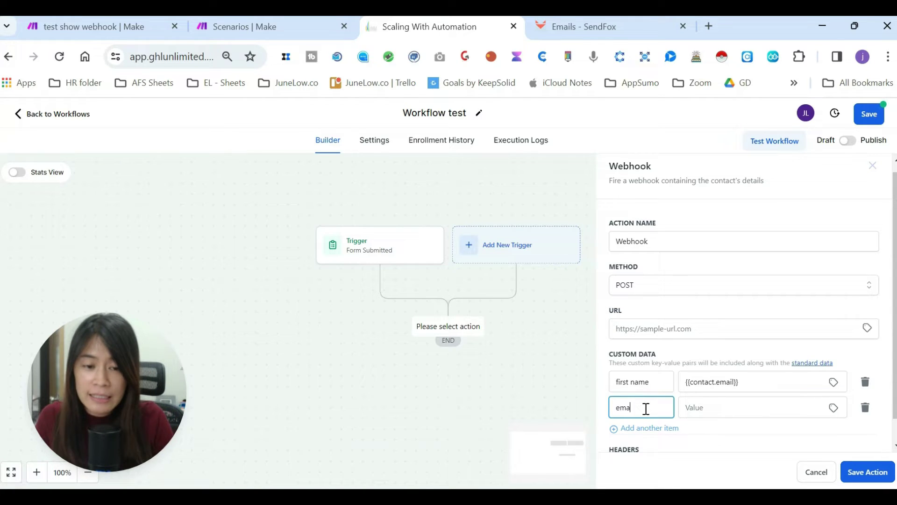
click(705, 408)
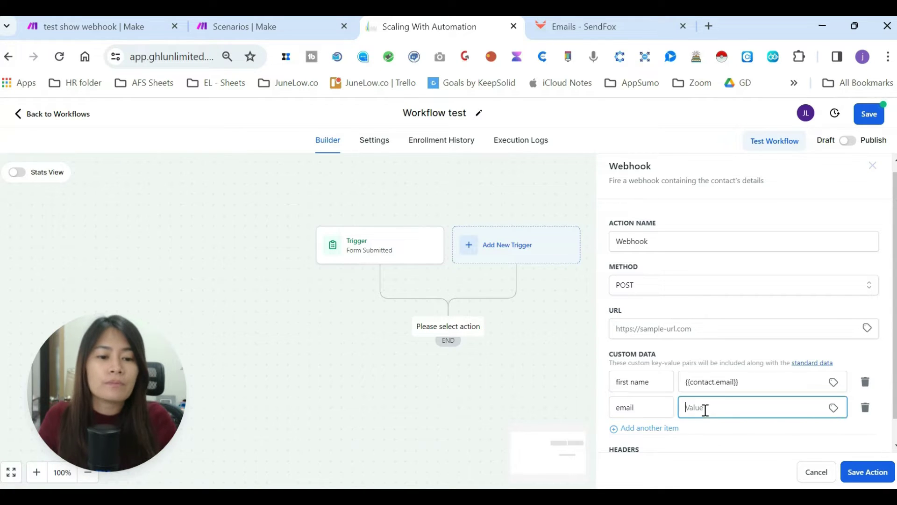
click(834, 408)
text(email)
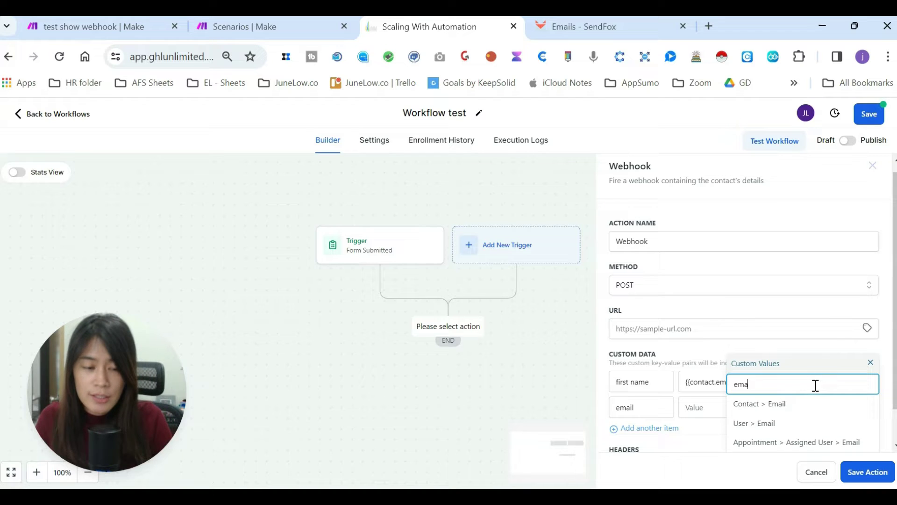
click(807, 412)
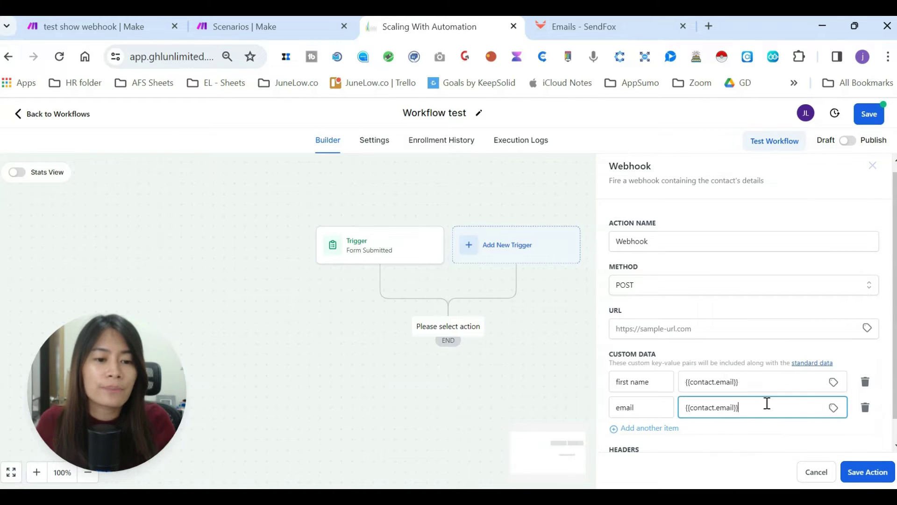
scroll(753, 405, down, 1)
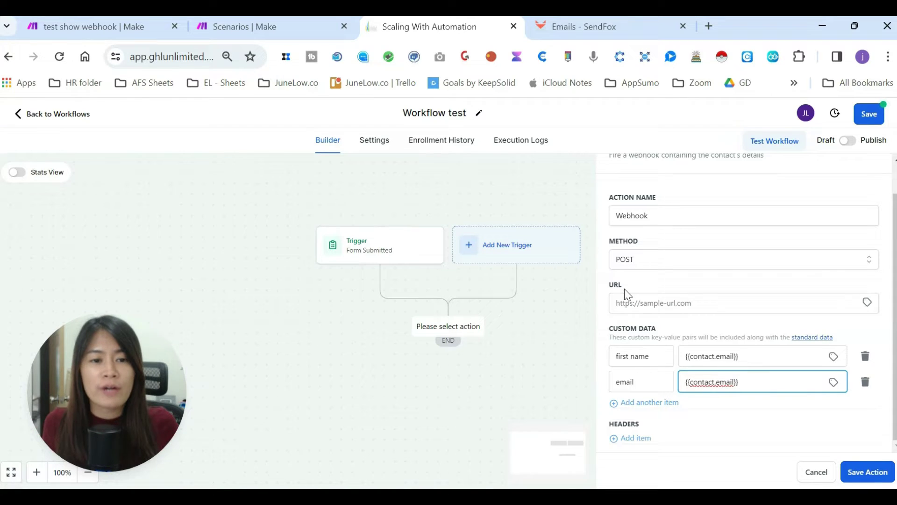
click(257, 22)
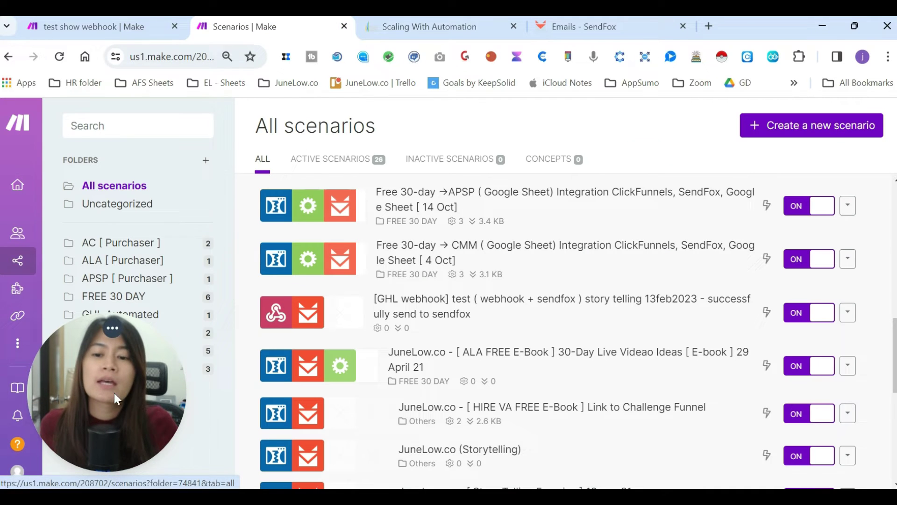
- Create a new Make scenario and search 'webhook' to list the Webhooks app's modules
click(836, 139)
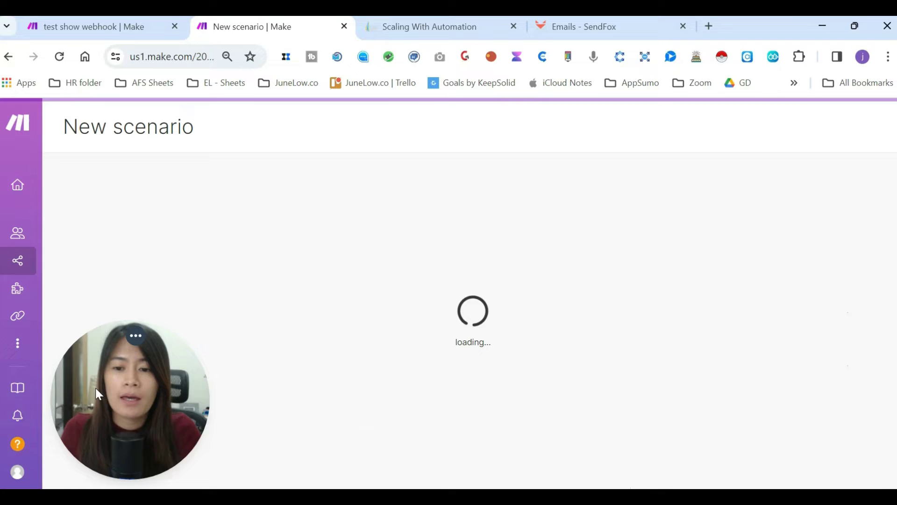
drag(96, 388, 773, 199)
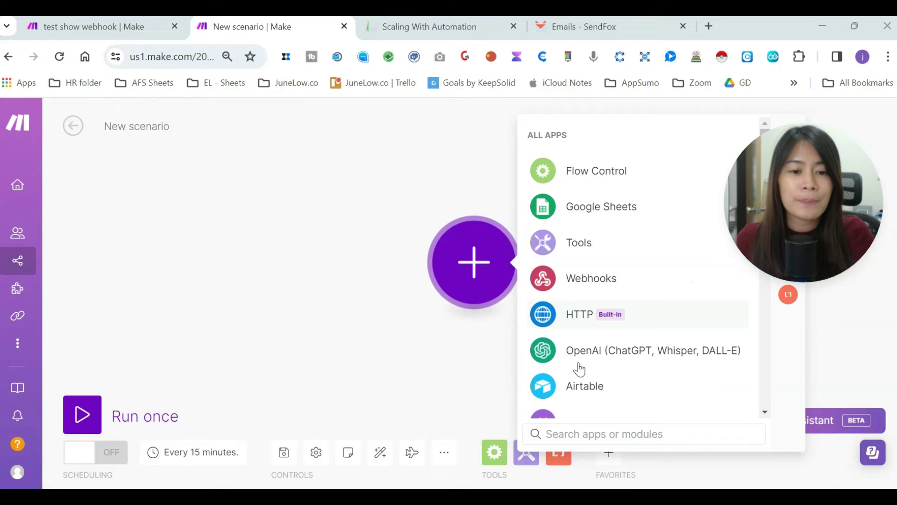
click(571, 434)
text(webhook)
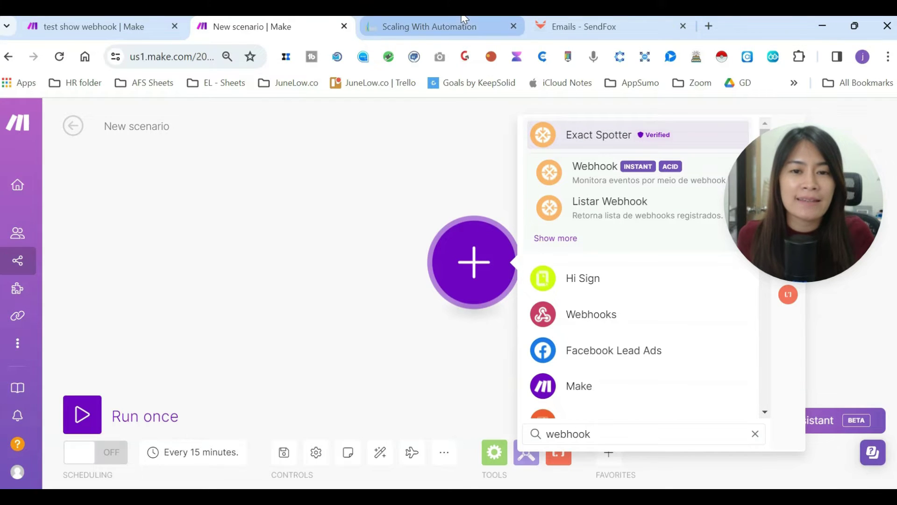
click(416, 26)
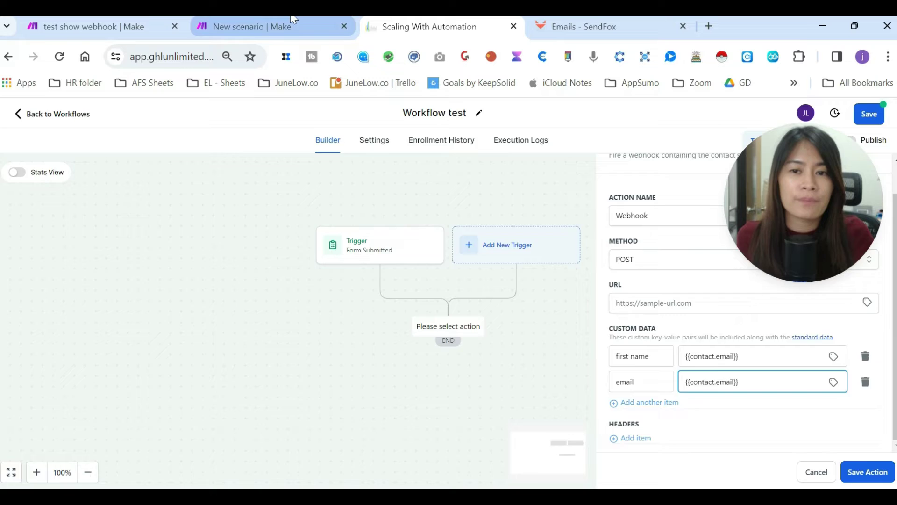
click(269, 27)
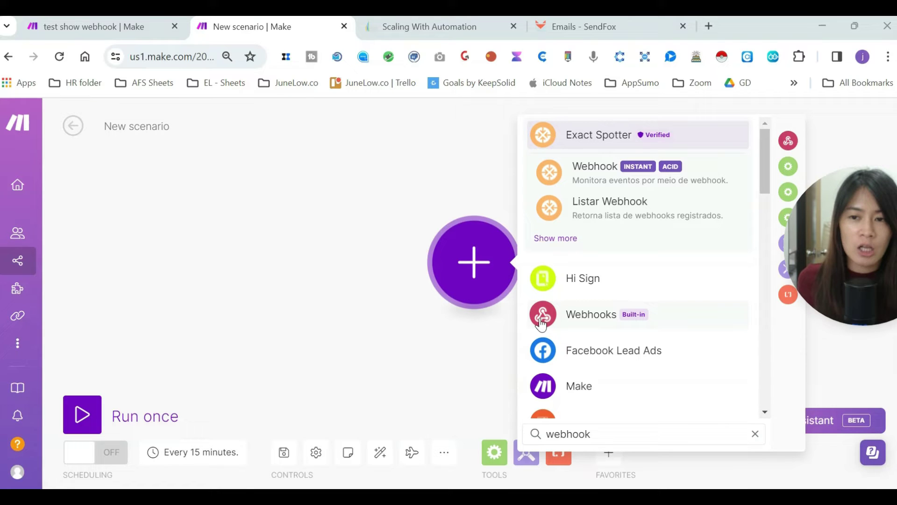
click(576, 315)
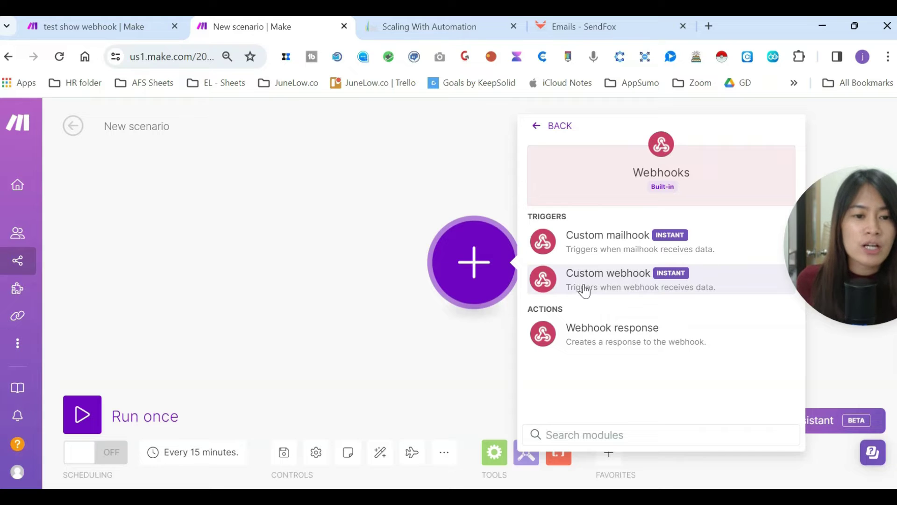
- Add a Custom webhook trigger with a new webhook named 'test show youtube tutorial'
click(623, 282)
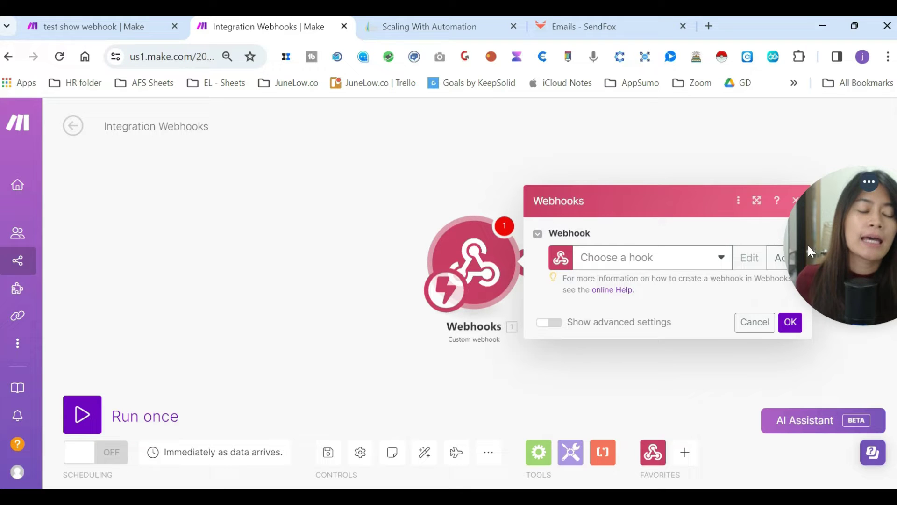
drag(808, 246, 800, 139)
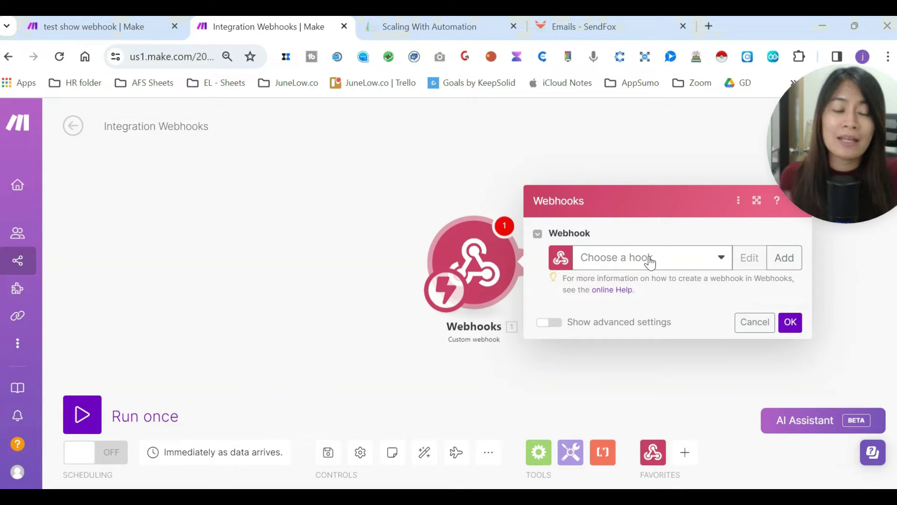
click(784, 262)
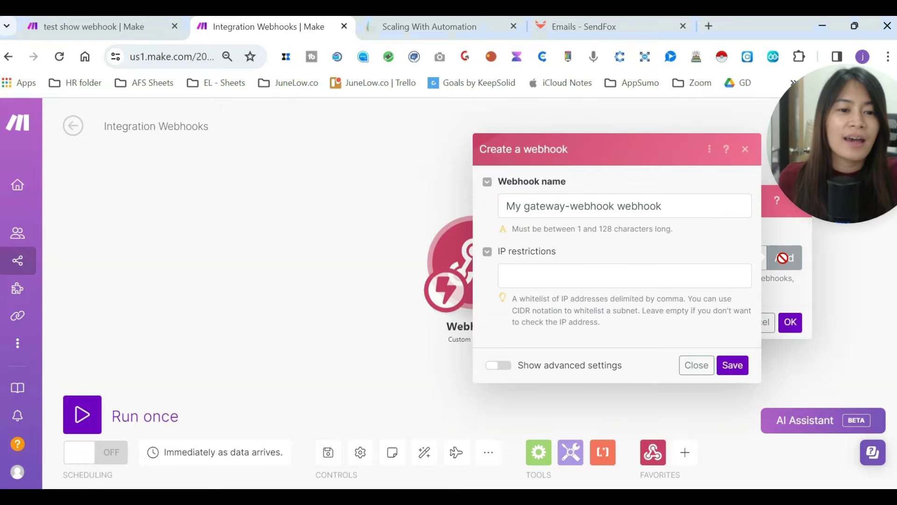
click(683, 206)
drag(683, 206, 499, 206)
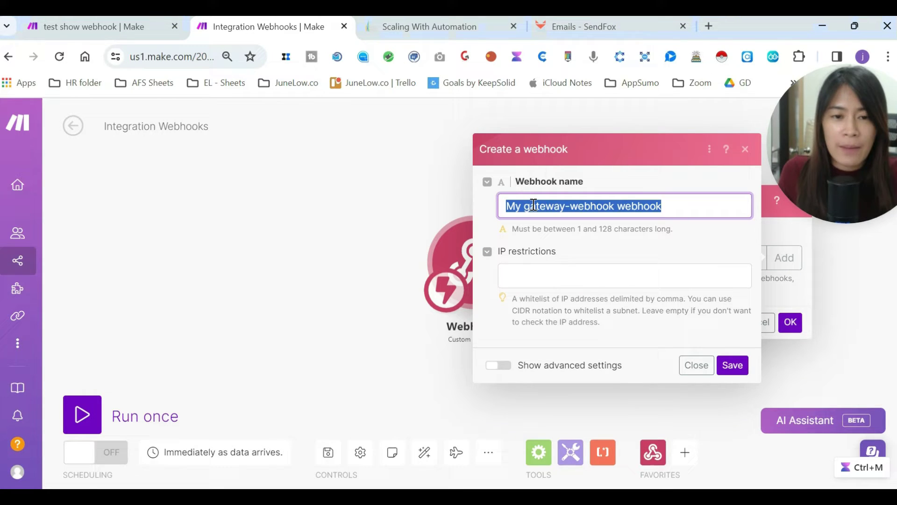
text(tes)
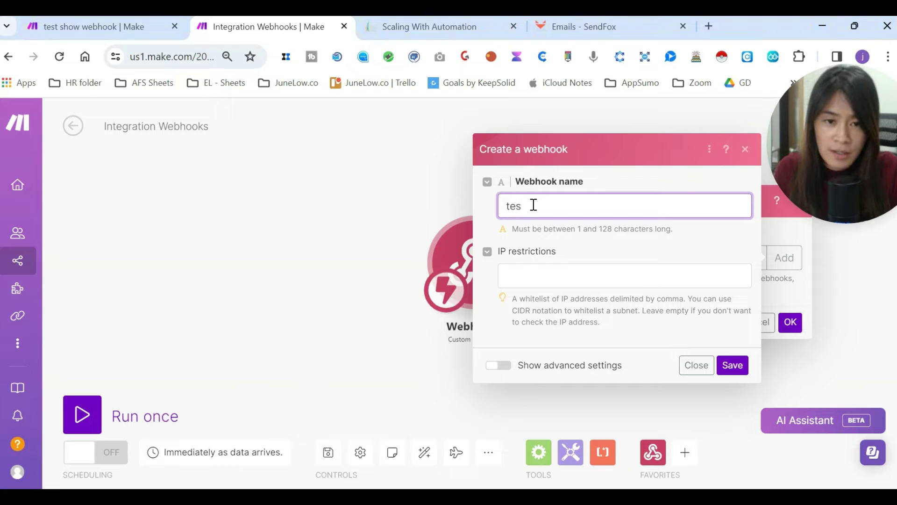
text(t show)
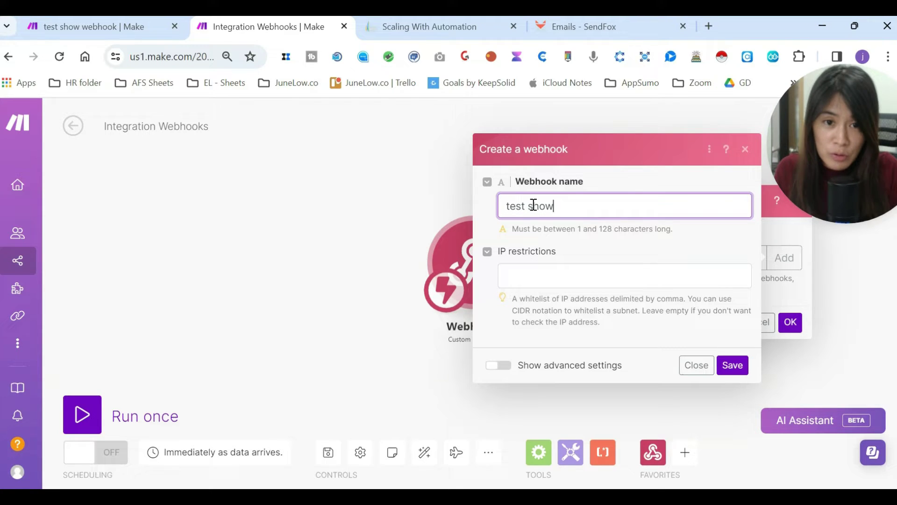
text( youtube tut)
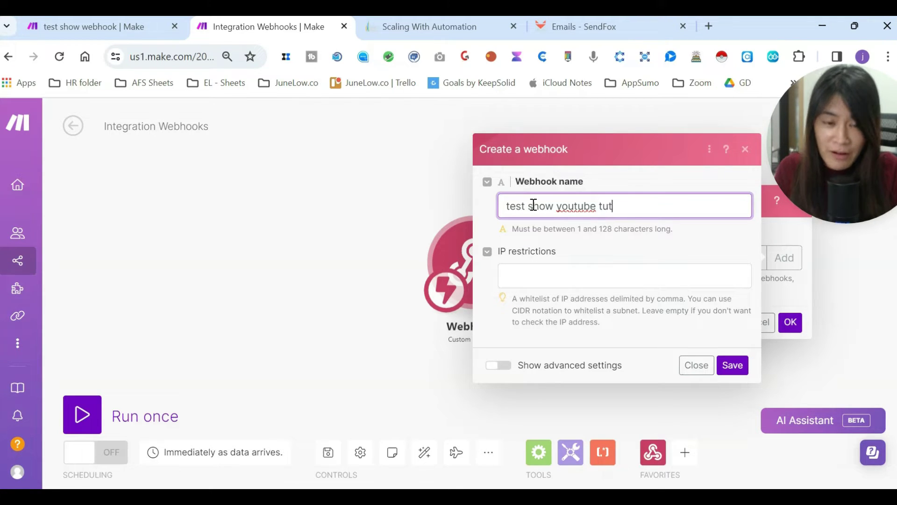
text(orial)
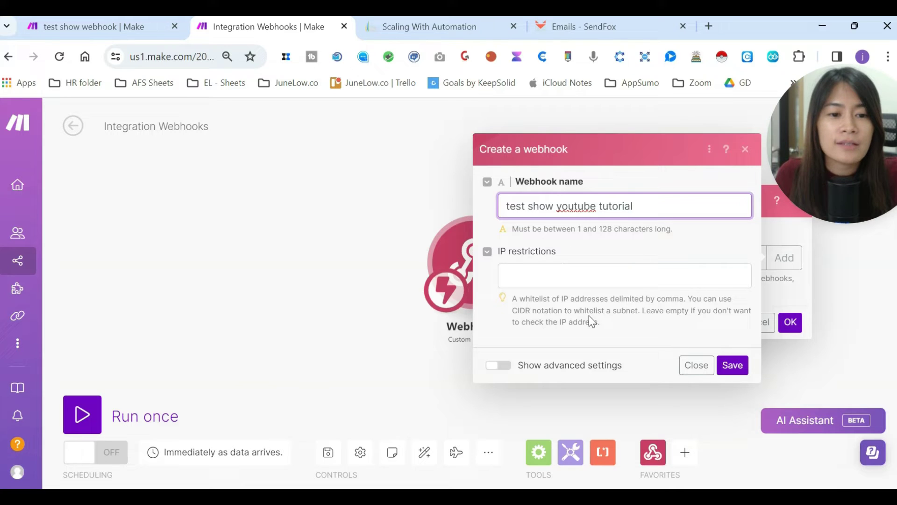
click(731, 366)
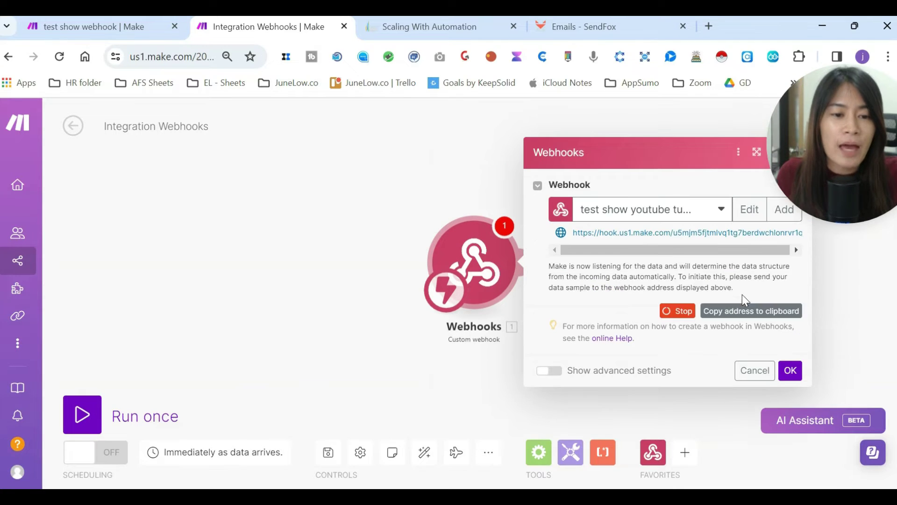
- Copy the new webhook's address for use in GoHighLevel
click(797, 250)
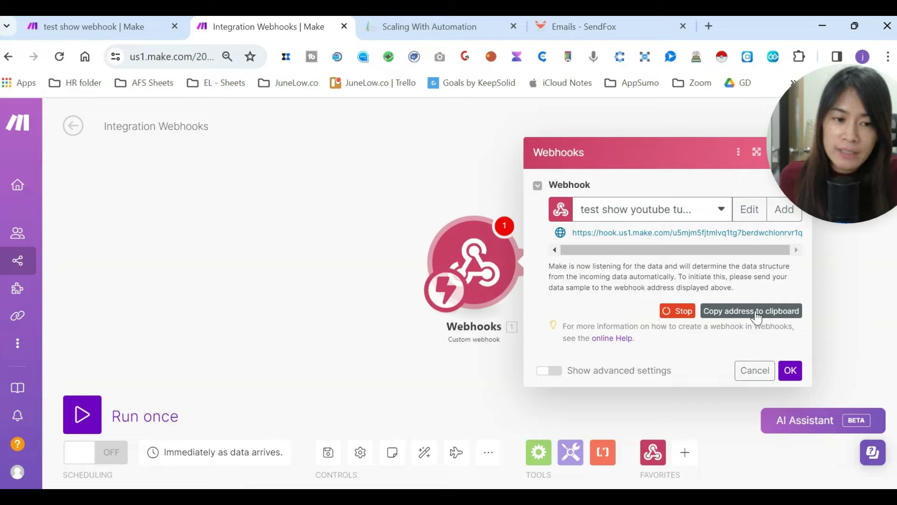
click(772, 314)
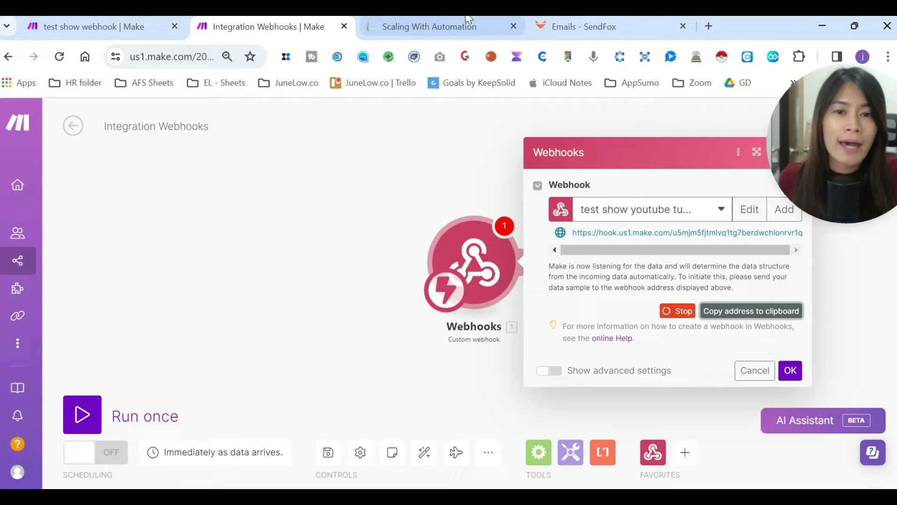
click(435, 26)
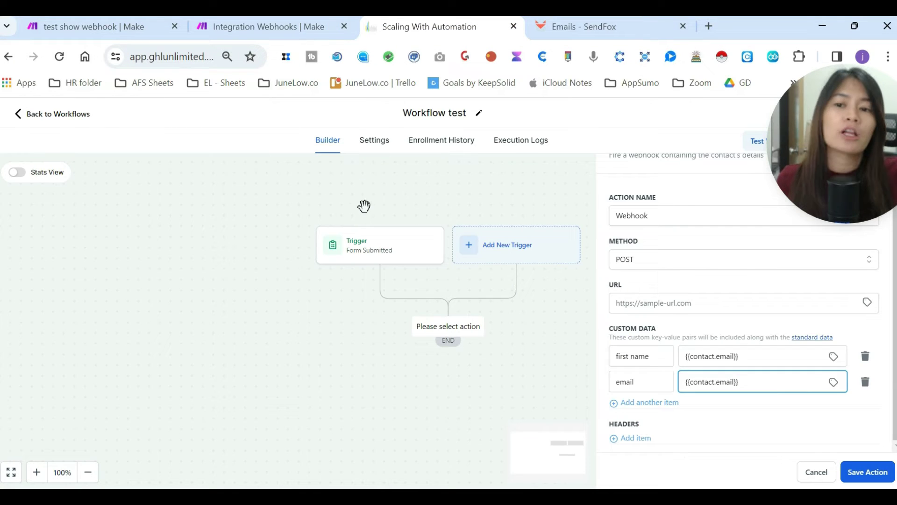
- Paste the Make webhook address into the Webhook action's URL and save the action
click(625, 305)
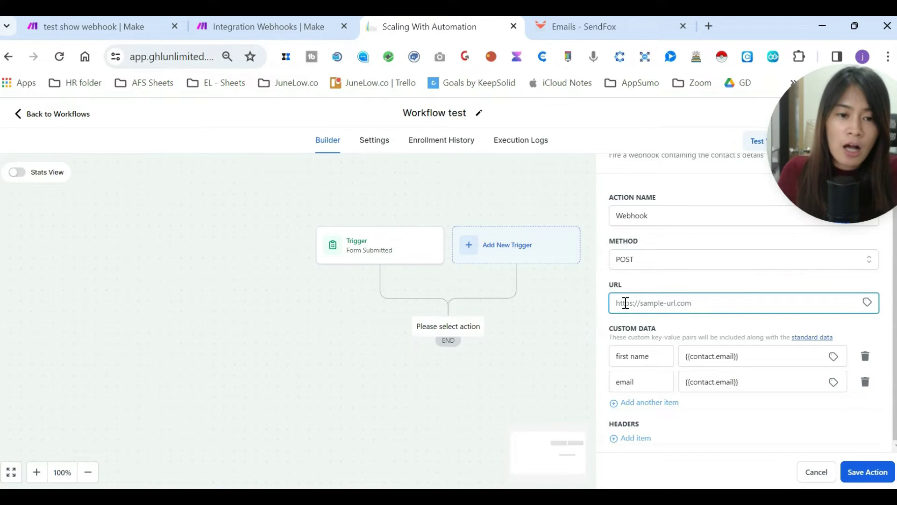
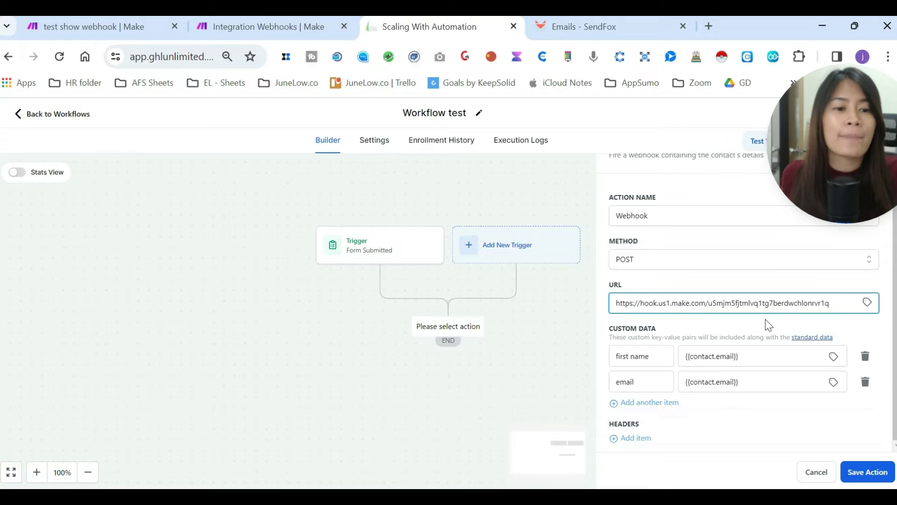
scroll(699, 315, up, 1)
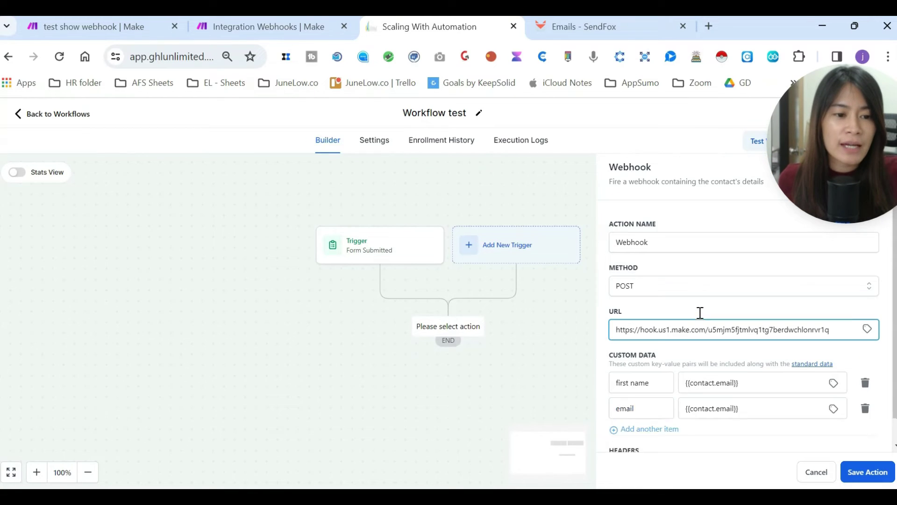
click(867, 472)
drag(850, 143, 798, 327)
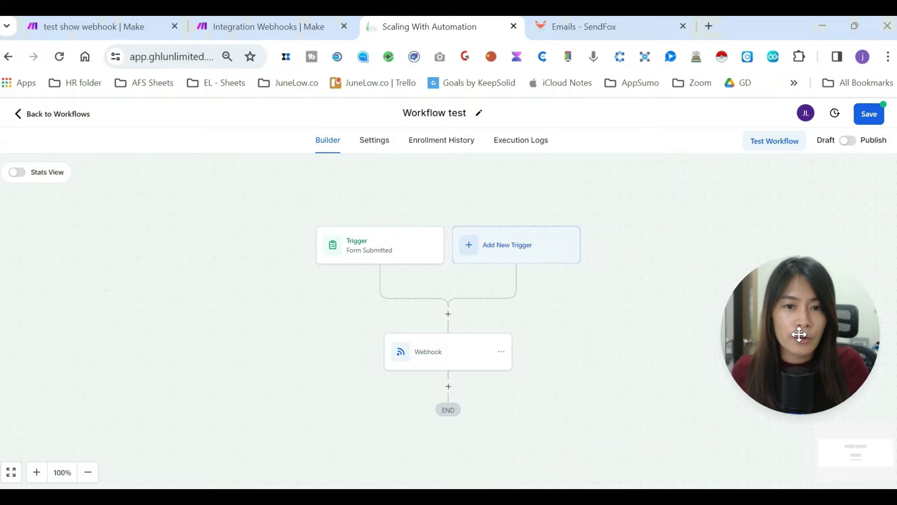
- Rename the workflow 'Workflow test youtube junelow.net', switch it to Publish, and save
click(478, 115)
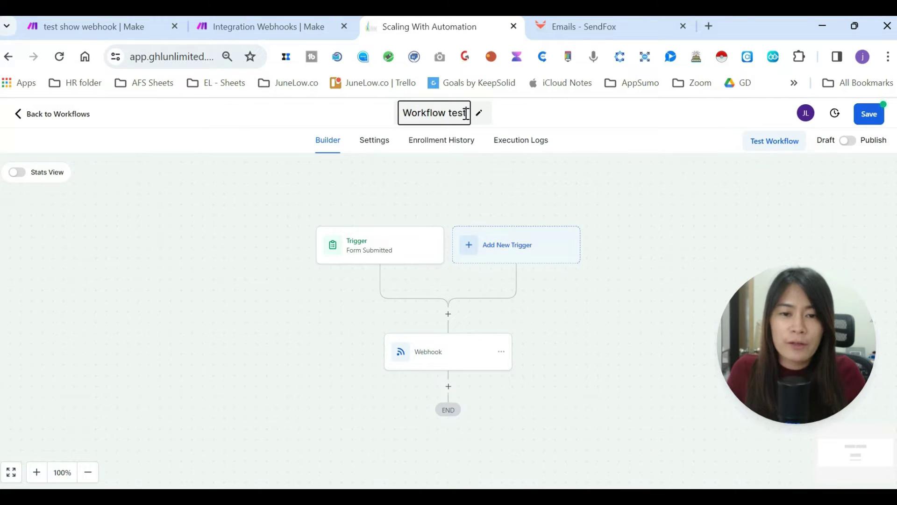
text(youtube jun)
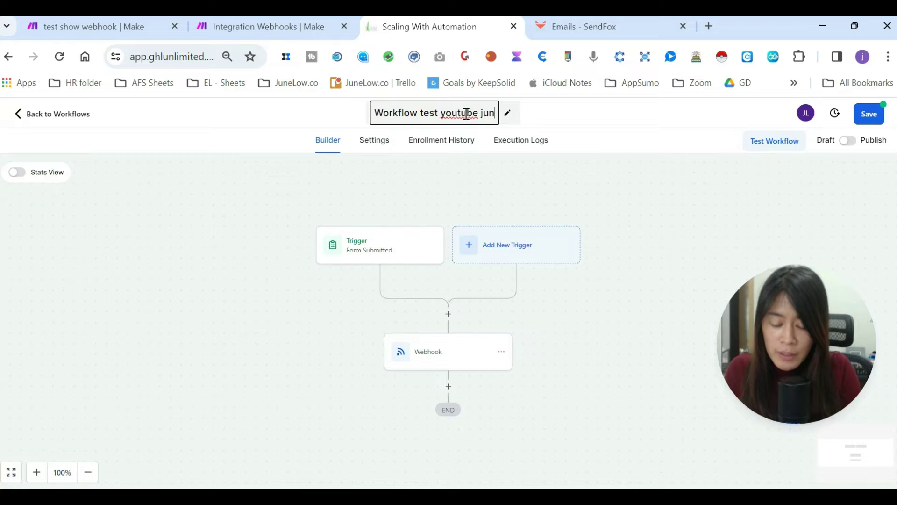
text(elow.net)
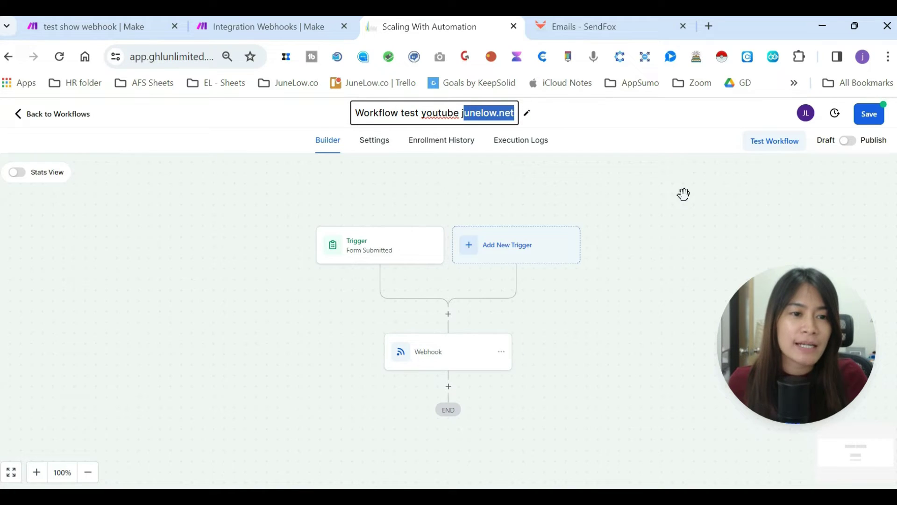
click(864, 122)
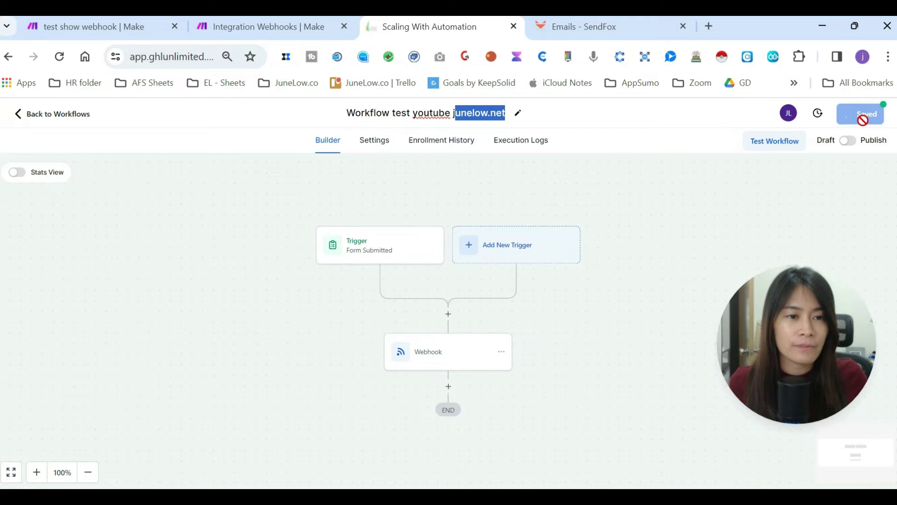
click(885, 121)
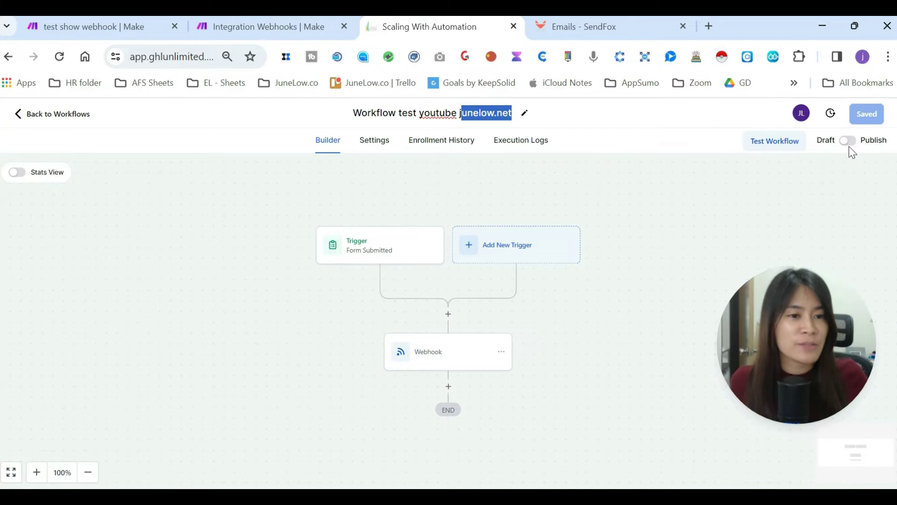
click(848, 141)
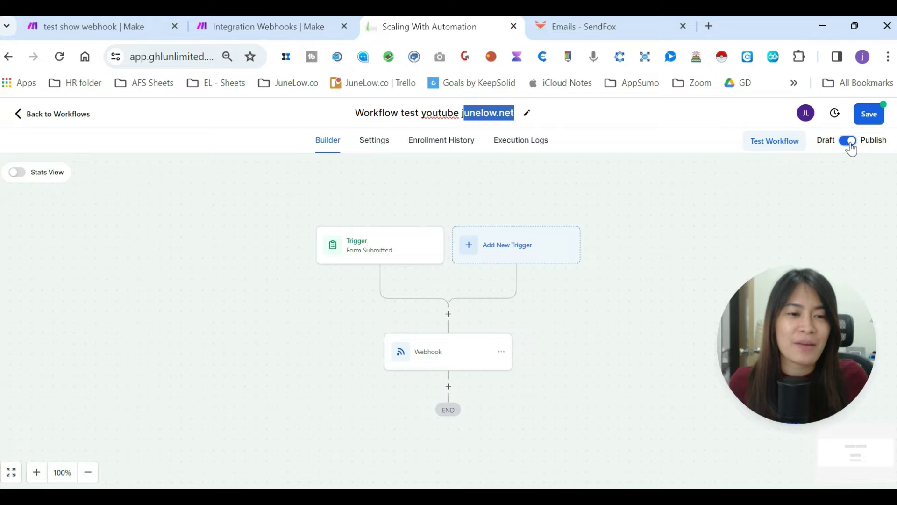
click(863, 118)
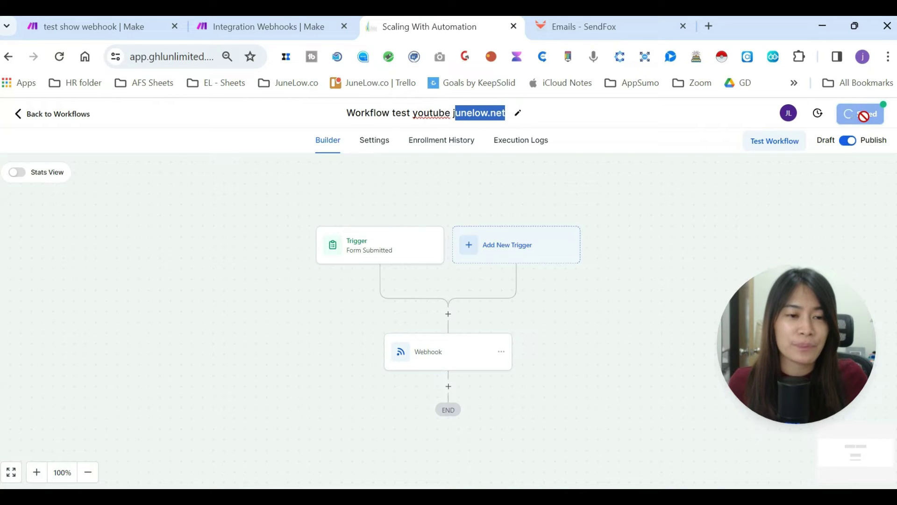
click(881, 120)
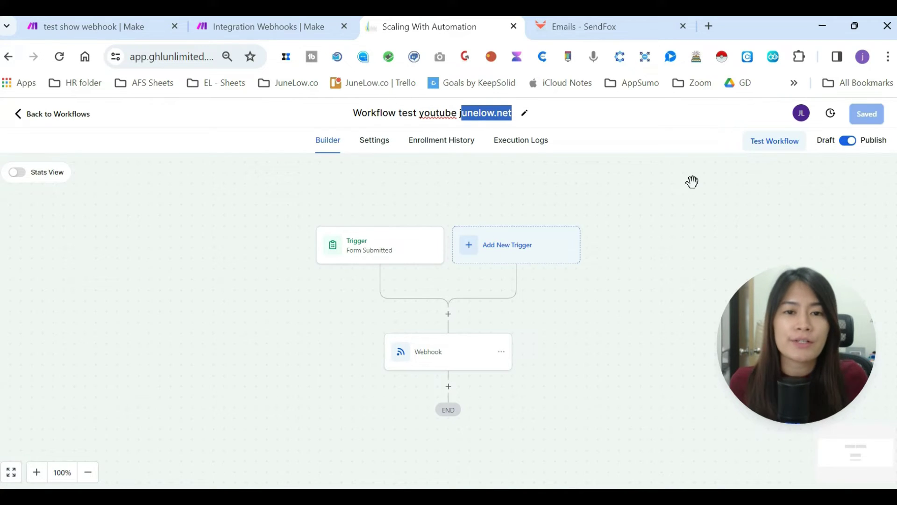
- Close the webhook settings and add a module after it, searching 'sendfox' then 'getrespn'
click(238, 23)
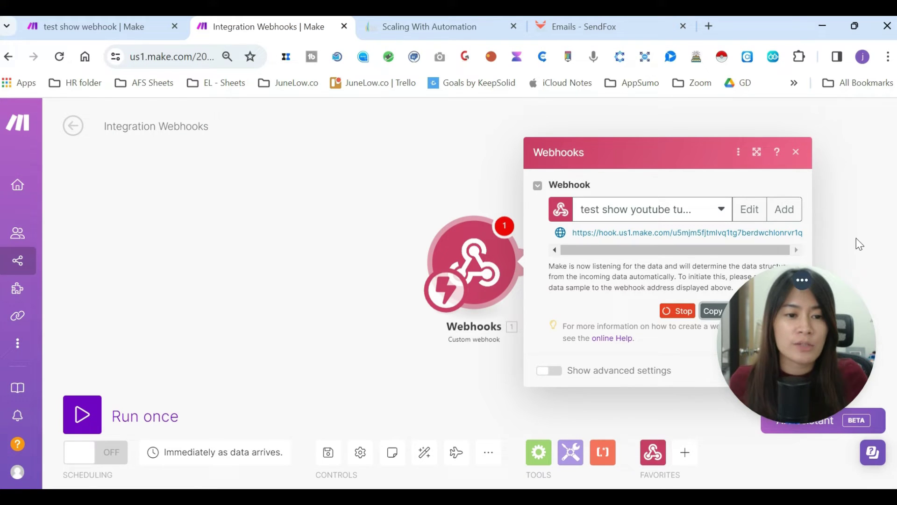
click(791, 372)
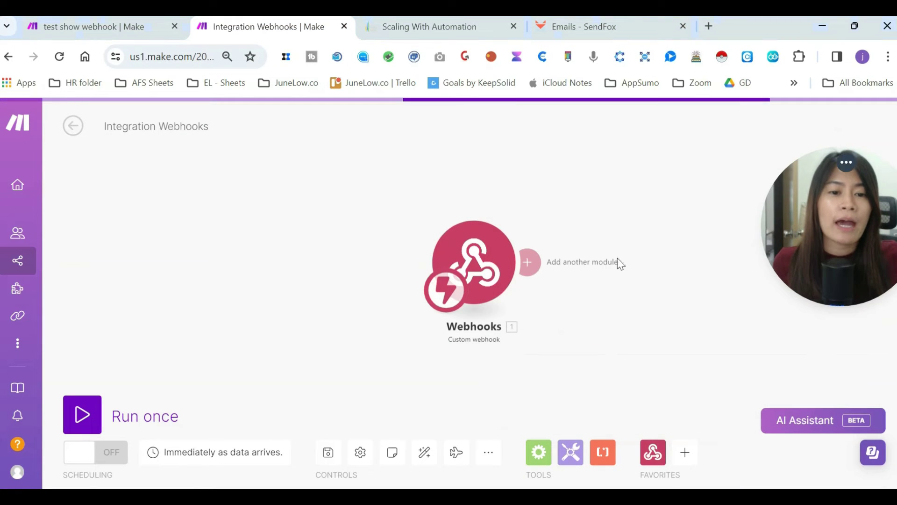
click(530, 263)
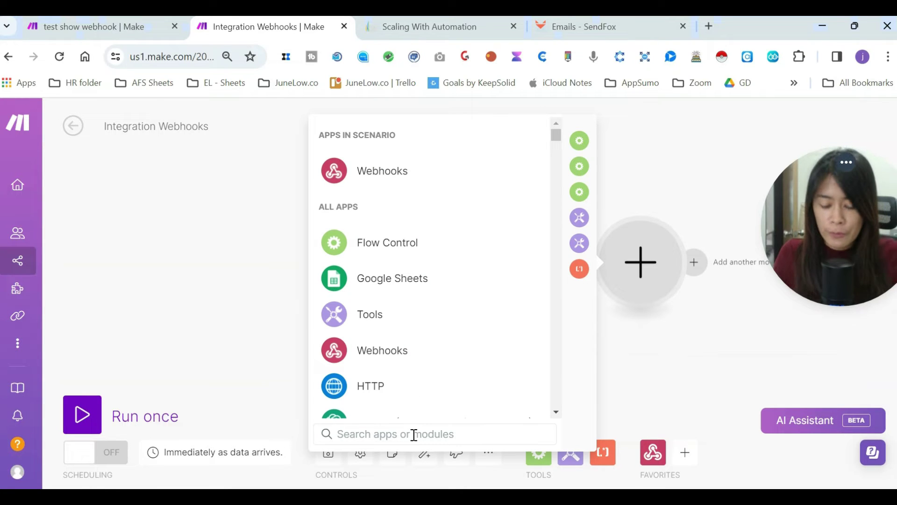
text(send)
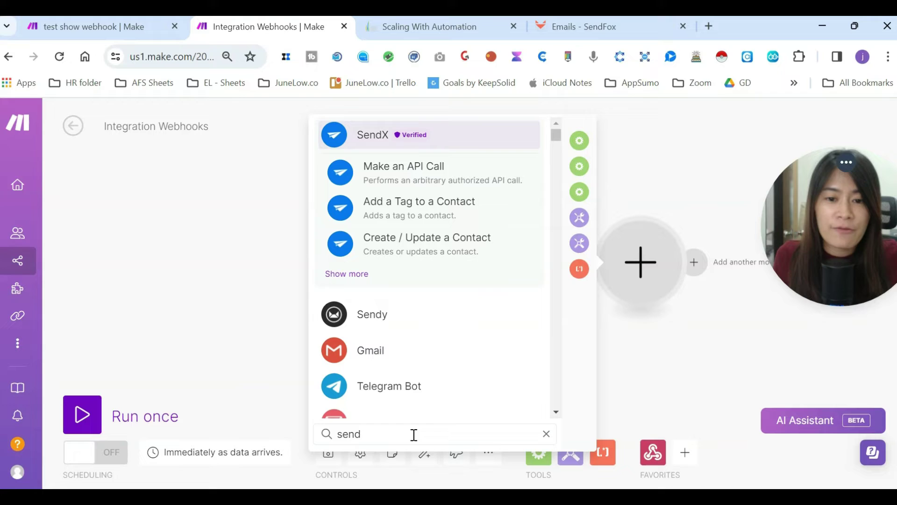
text(fox)
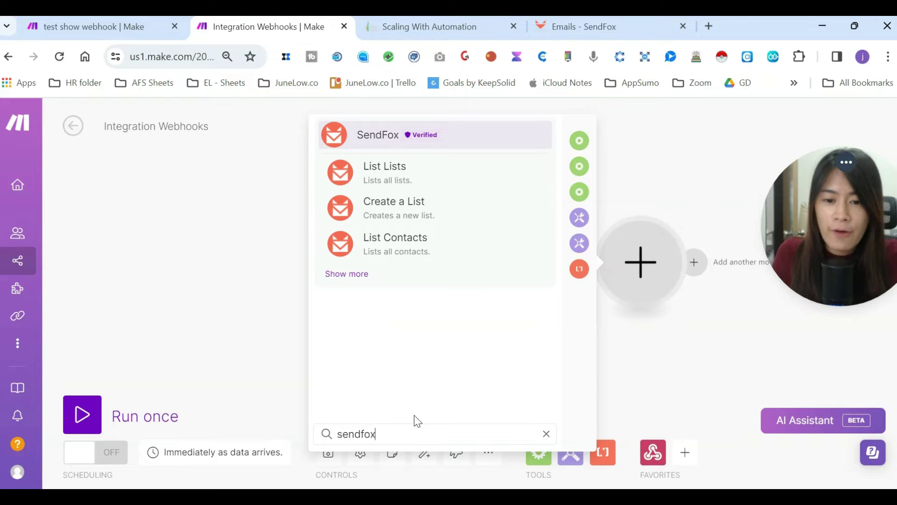
key(ctrl+a)
text(getre)
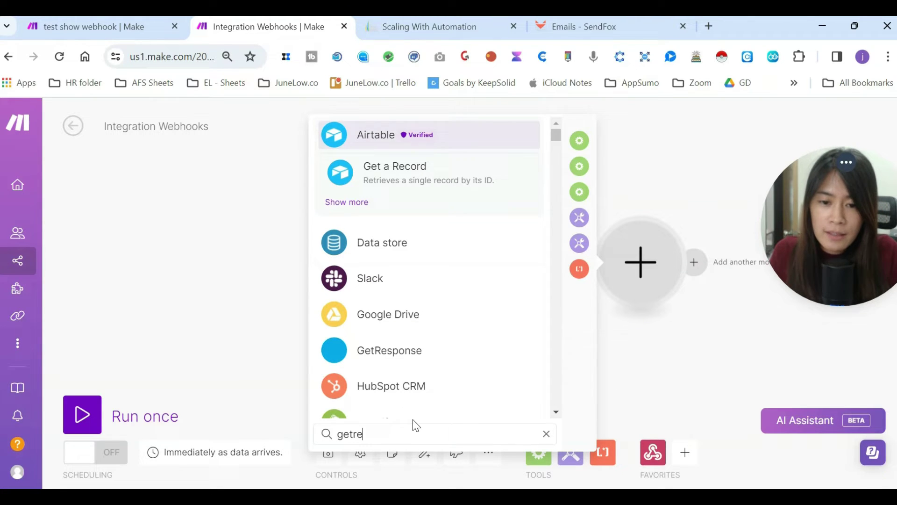
text(spn)
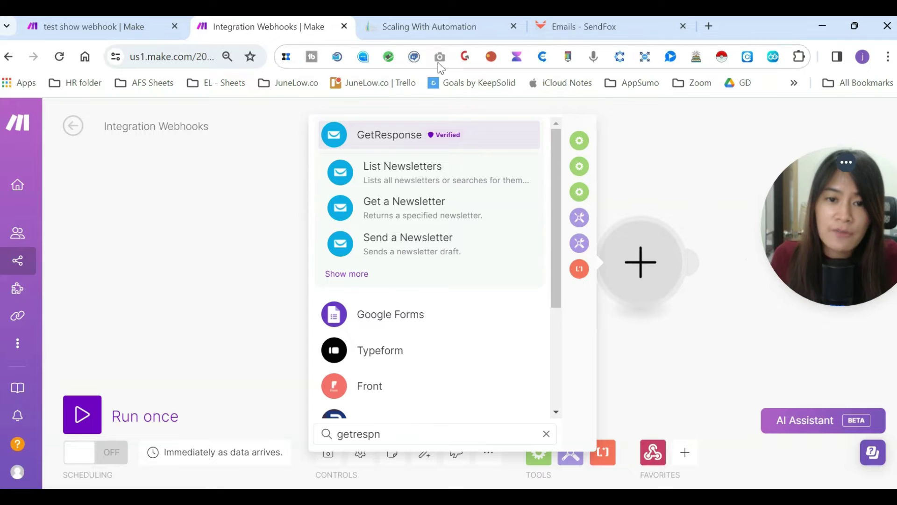
- Search for active and mailchimp, then settle on 'sendfox' and list SendFox's actions
double_click(450, 437)
text(a)
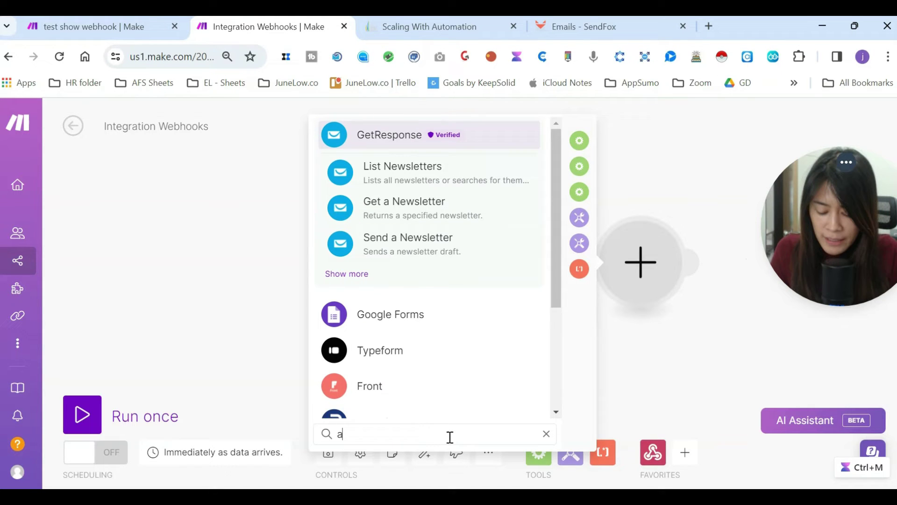
text(d)
key(BackSpace)
text(ctive)
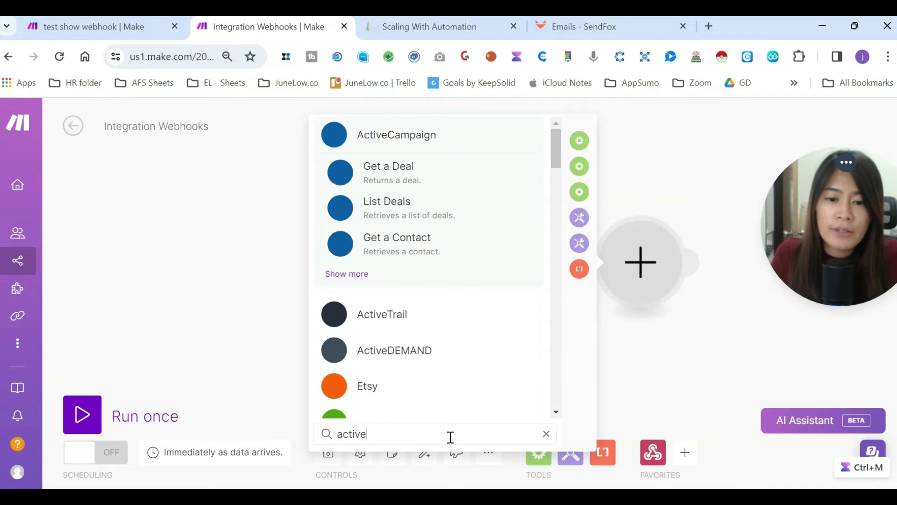
double_click(451, 437)
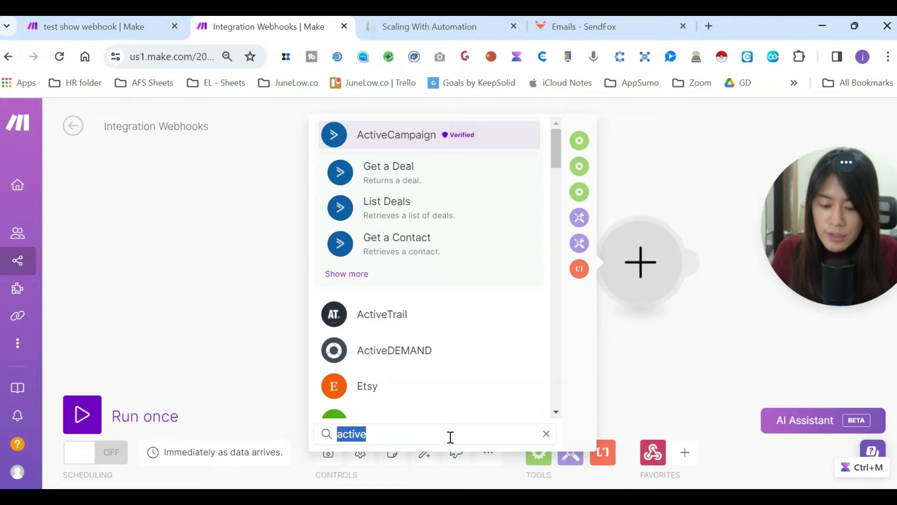
text(mailchimp)
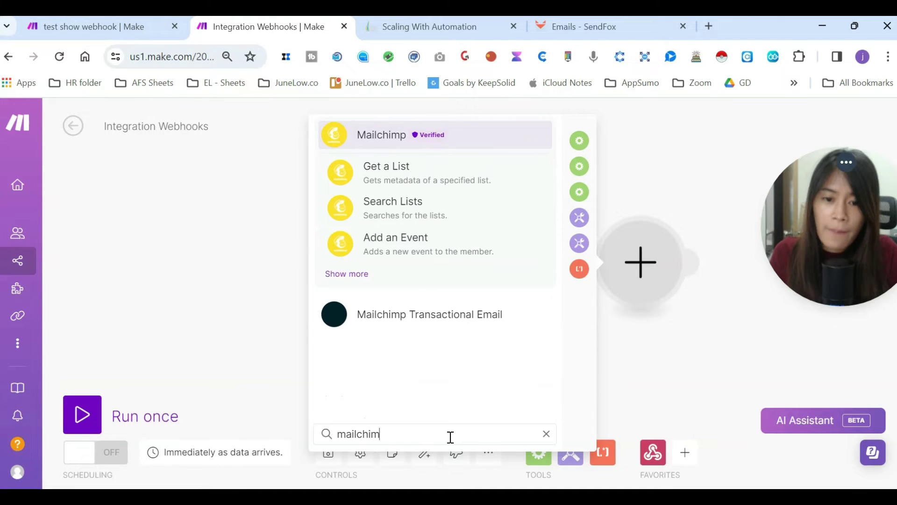
double_click(450, 437)
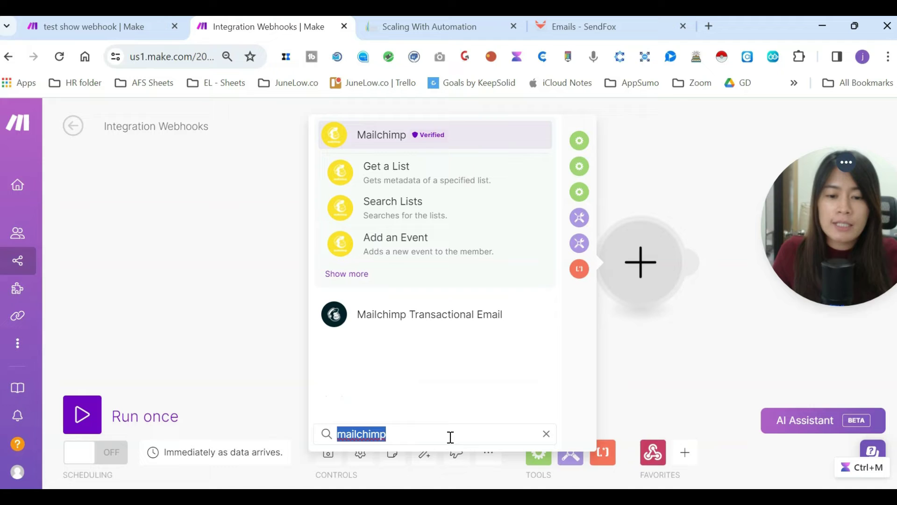
text(sendfox)
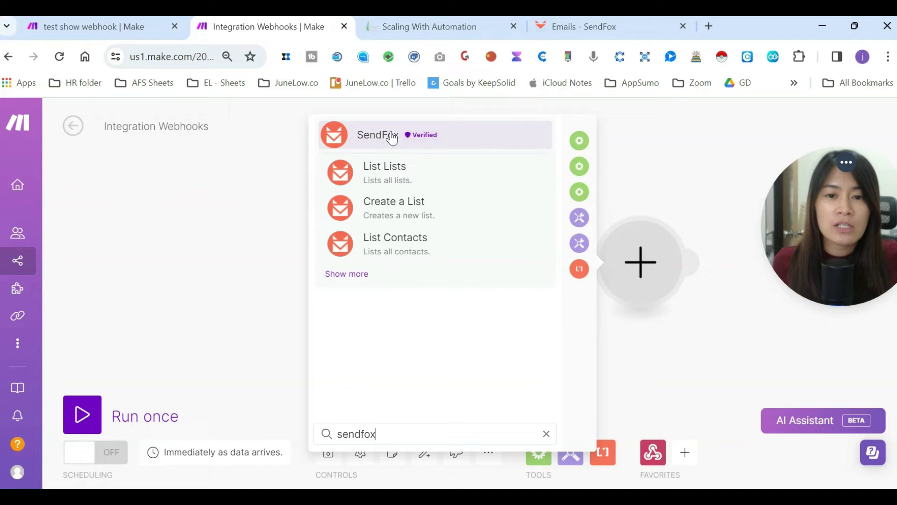
click(391, 138)
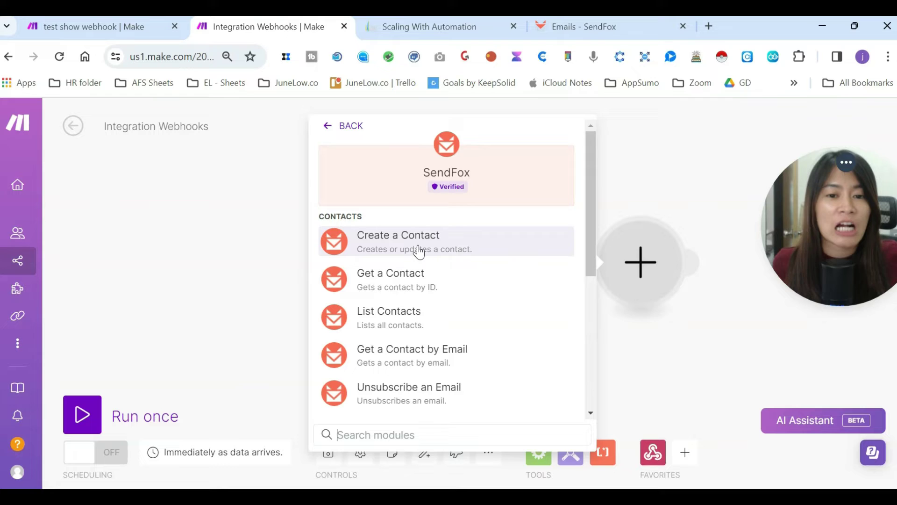
- Add SendFox's Create a Contact module on the SendFox (17 Feb 2024) connection, leaving its fields empty
click(419, 251)
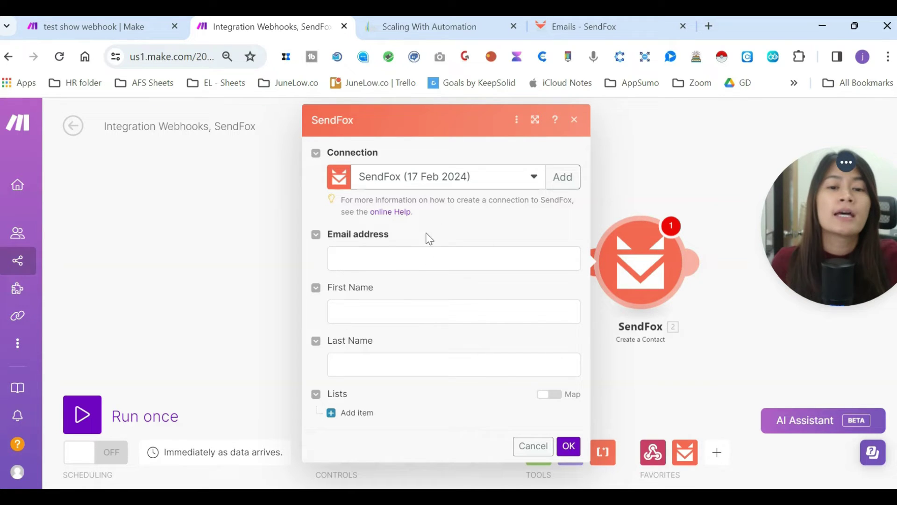
click(395, 258)
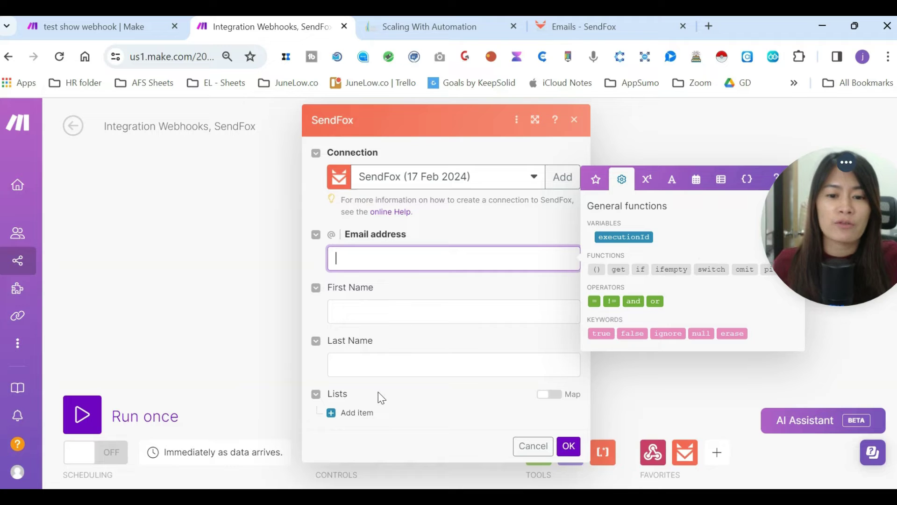
click(421, 225)
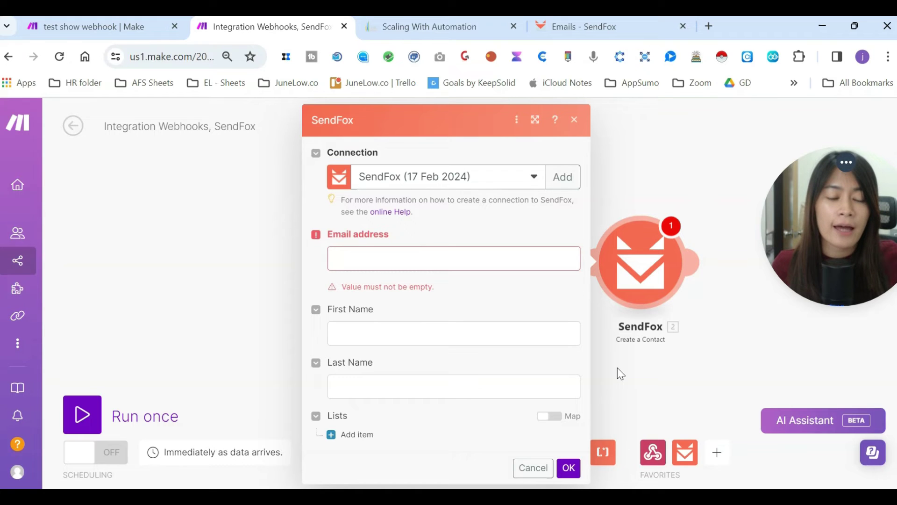
click(569, 469)
click(574, 120)
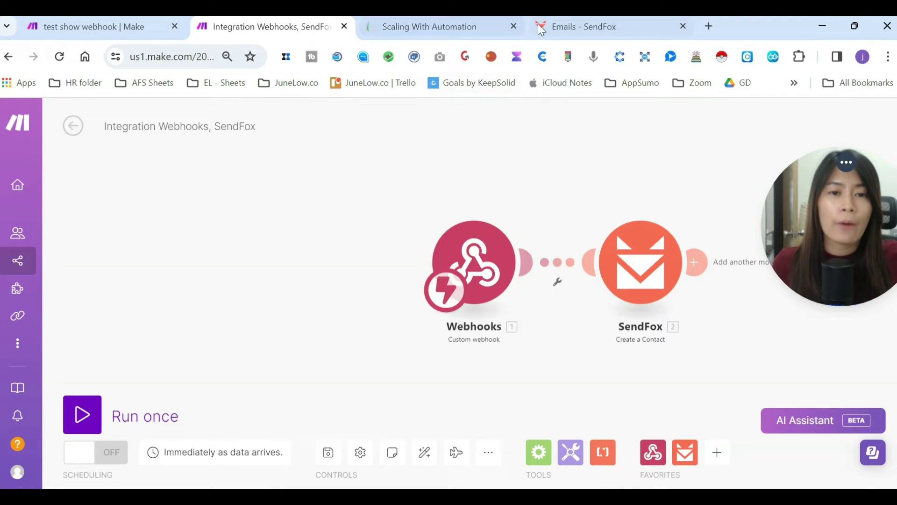
- Test the GoHighLevel workflow using the first contact in the list
click(422, 25)
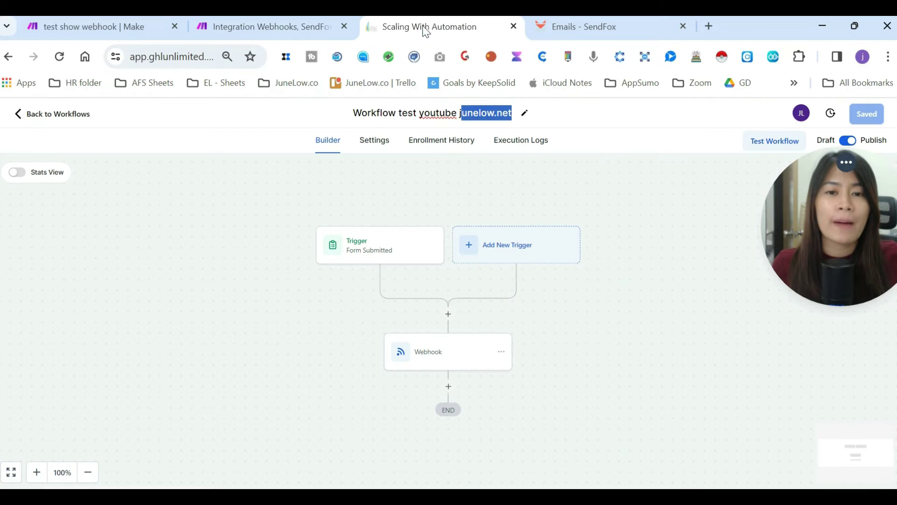
drag(803, 239, 784, 306)
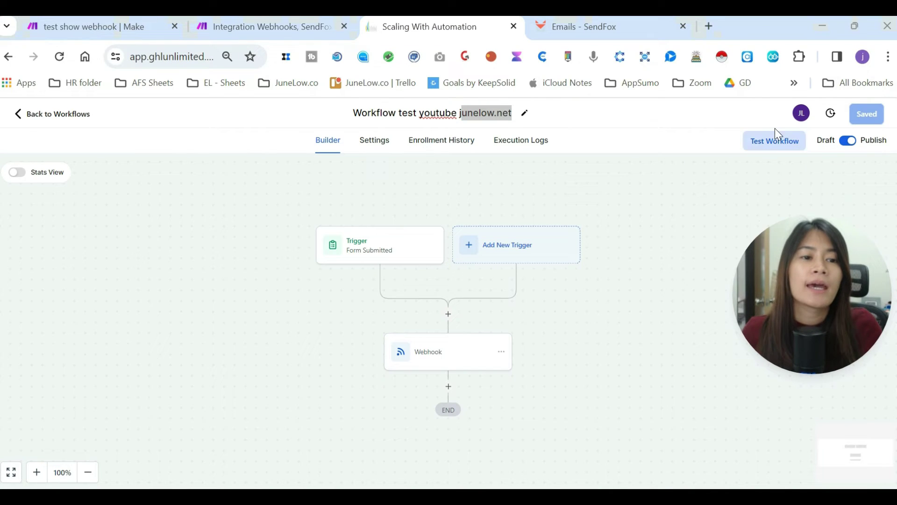
drag(796, 229, 758, 282)
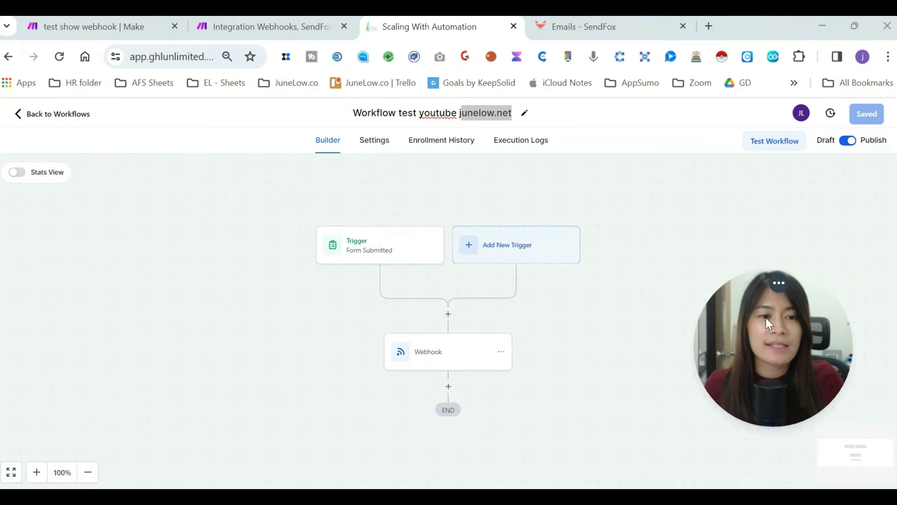
click(773, 146)
drag(756, 329, 760, 378)
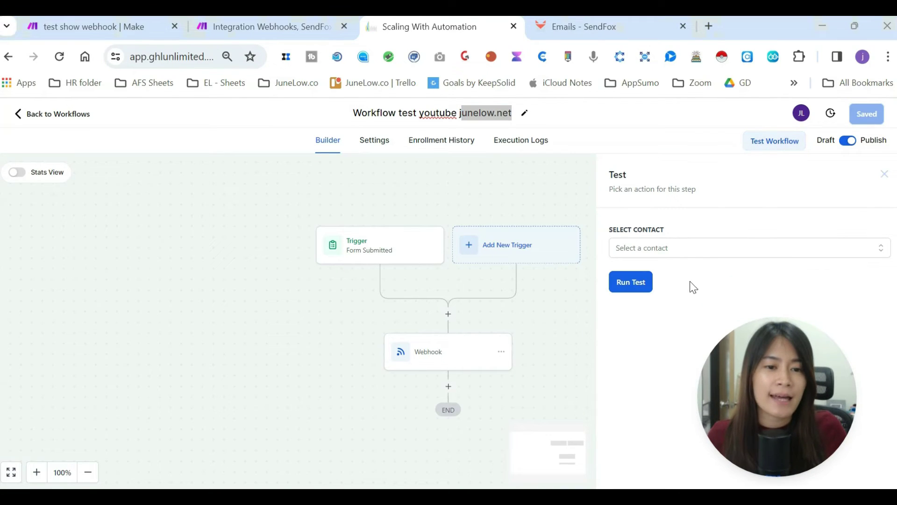
click(680, 256)
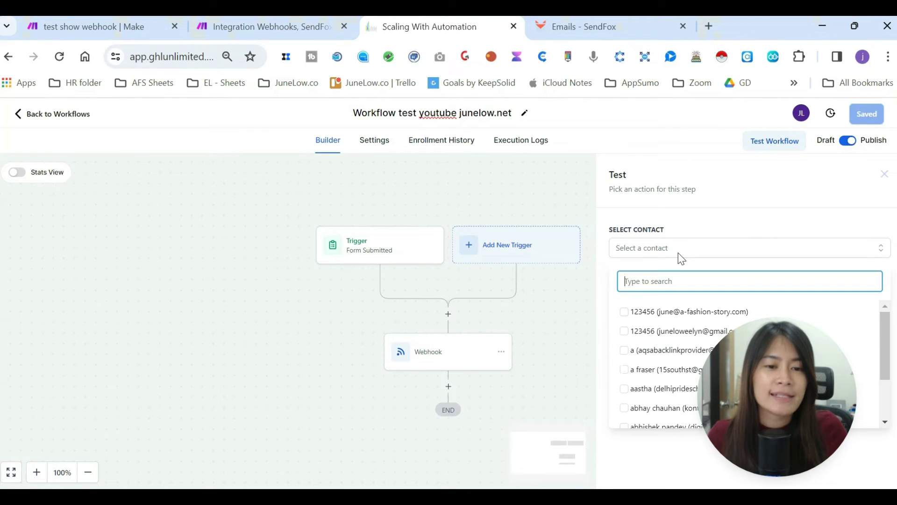
click(624, 315)
click(682, 211)
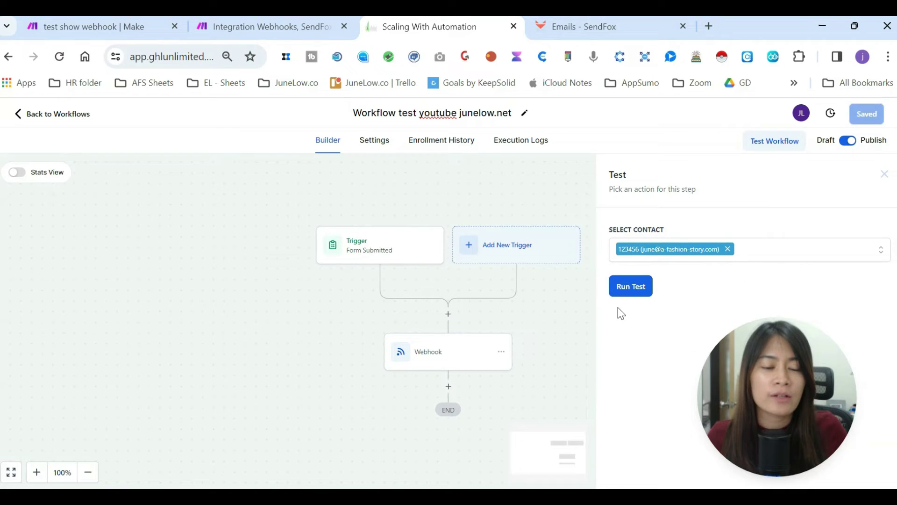
click(629, 295)
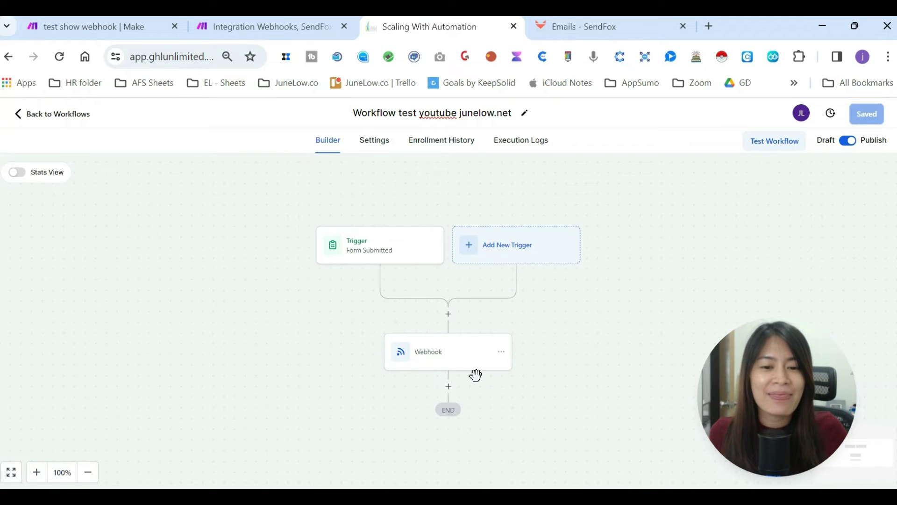
- Check the Webhook step and the Make scenario, then retest with the first contact
click(456, 368)
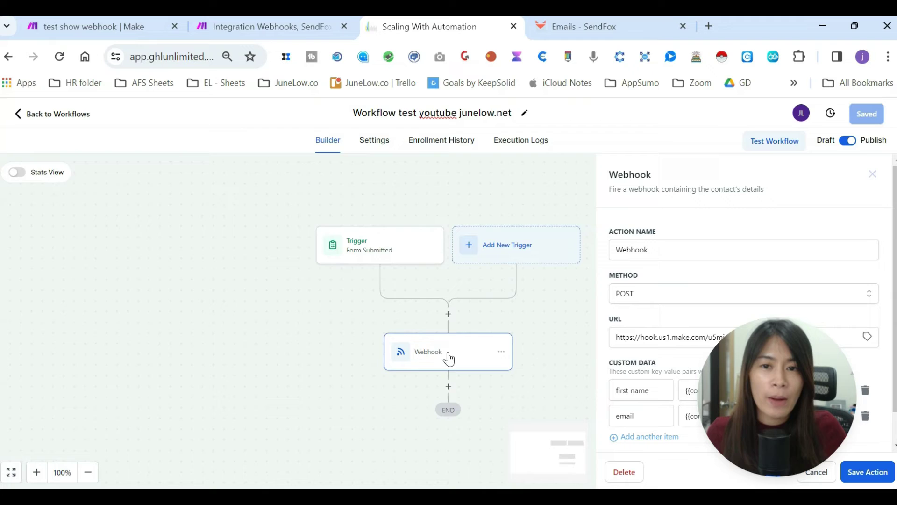
click(304, 26)
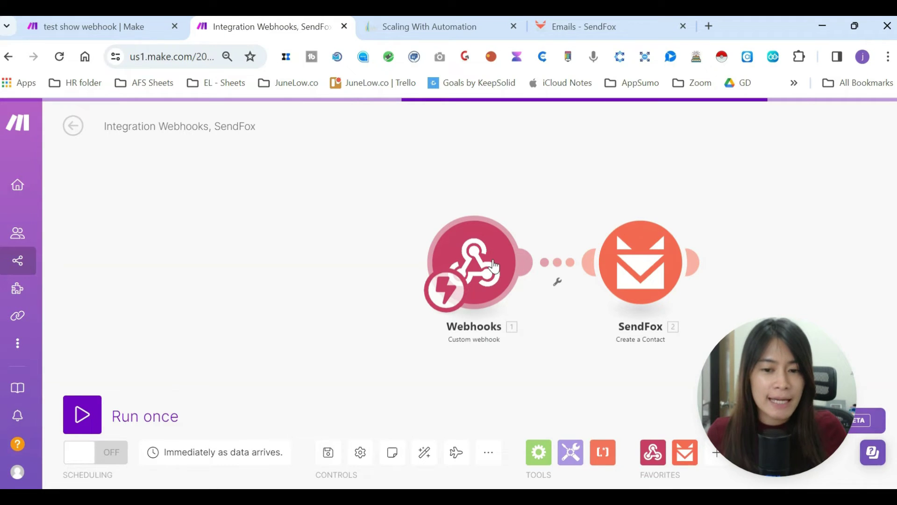
click(474, 26)
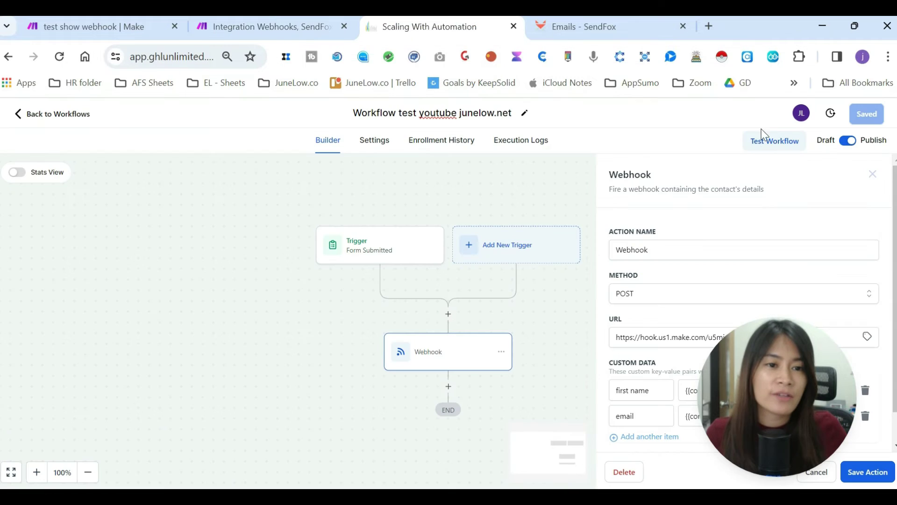
click(757, 147)
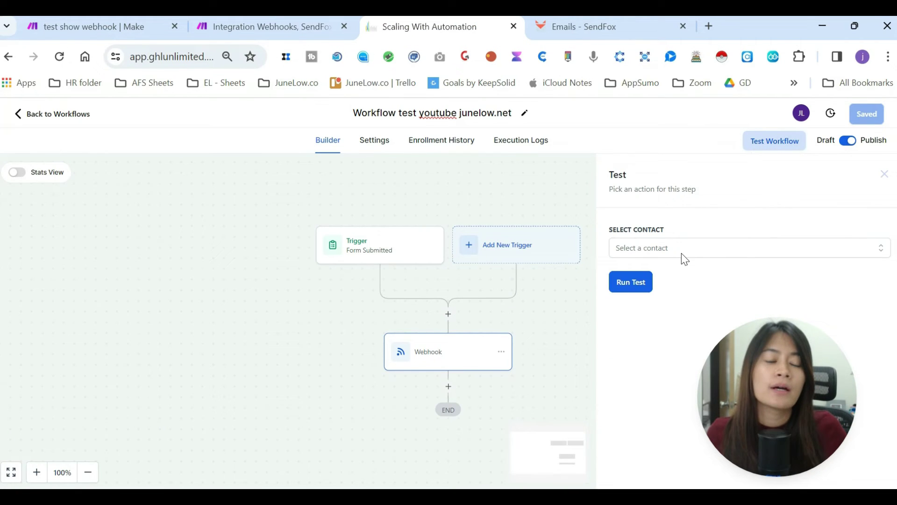
click(684, 252)
click(625, 312)
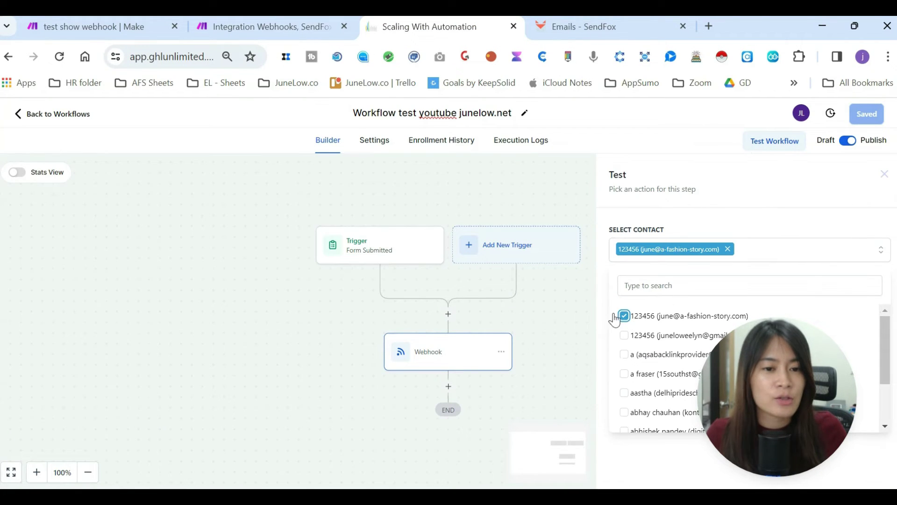
click(557, 317)
- Run the workflow test once more with the first contact selected
click(764, 146)
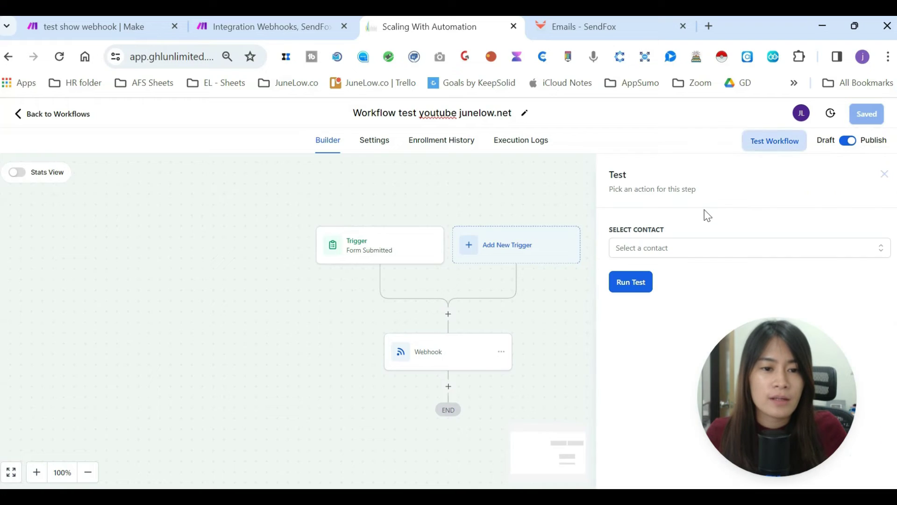
click(645, 252)
click(625, 312)
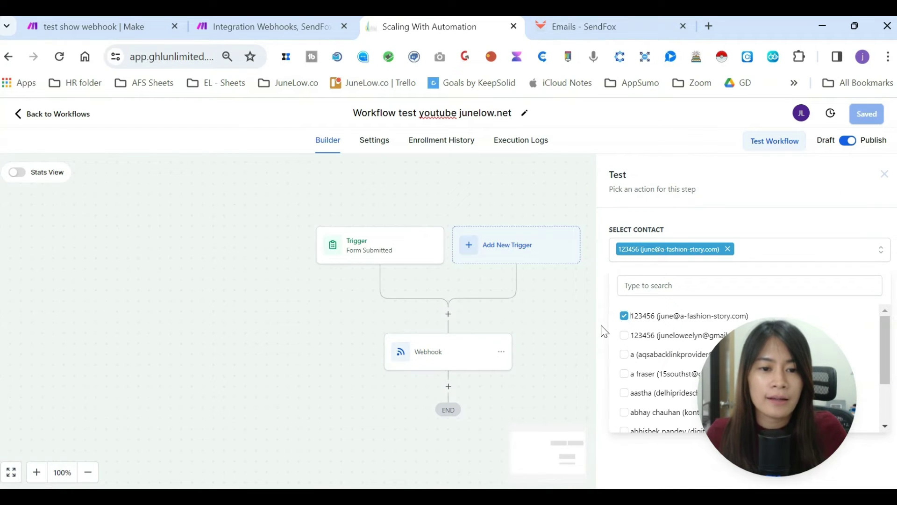
click(604, 332)
click(632, 287)
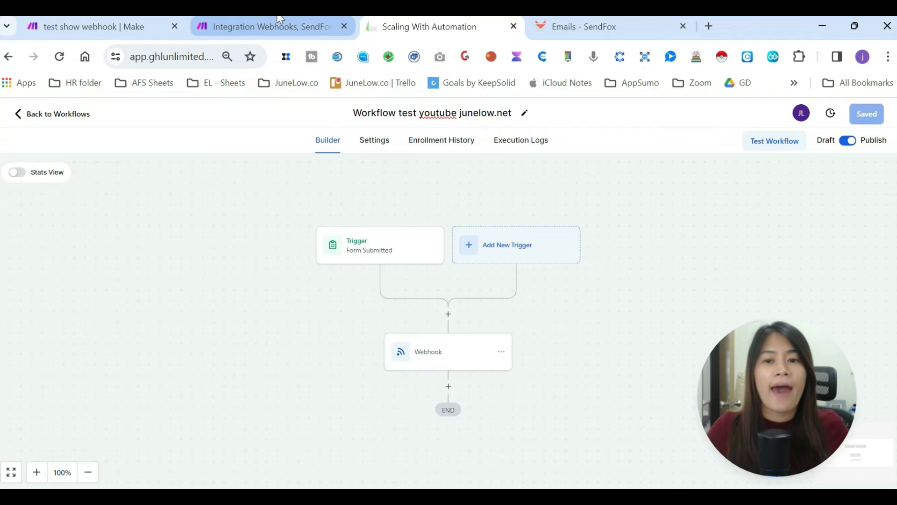
- Start a single run of the Webhooks-to-SendFox scenario so it waits for webhook data
click(304, 24)
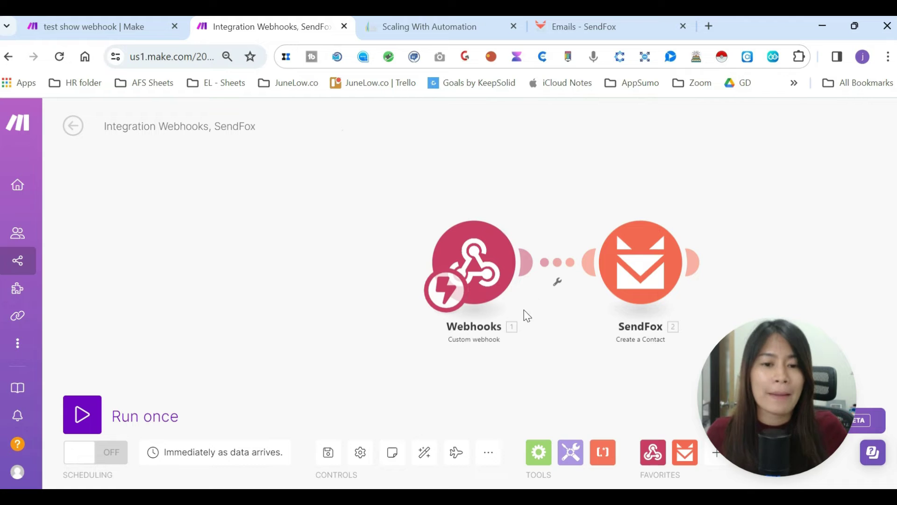
click(101, 413)
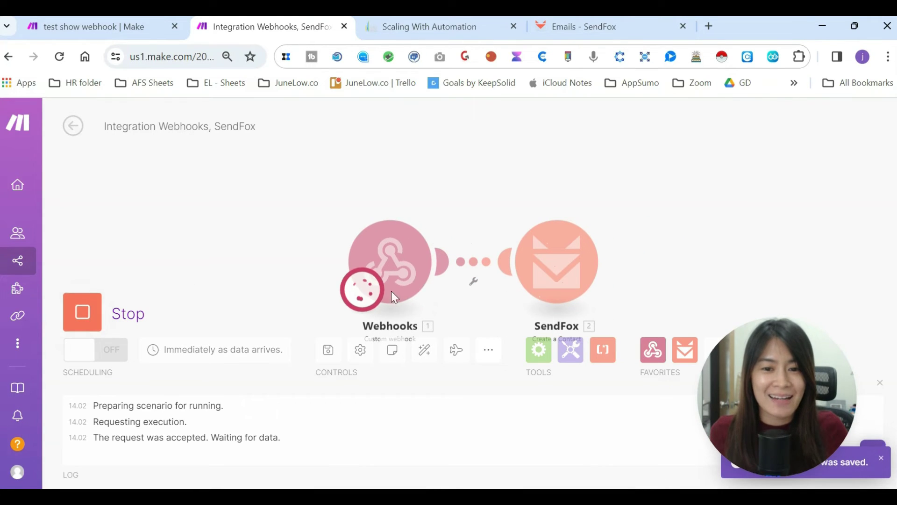
drag(787, 402, 802, 278)
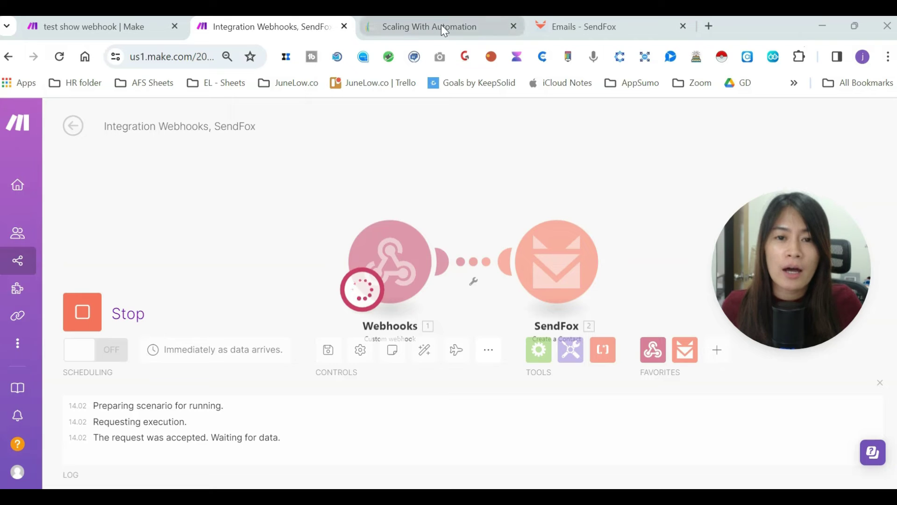
- Stop the waiting Make run, then test the GoHighLevel workflow on the sample contact
click(81, 320)
click(509, 24)
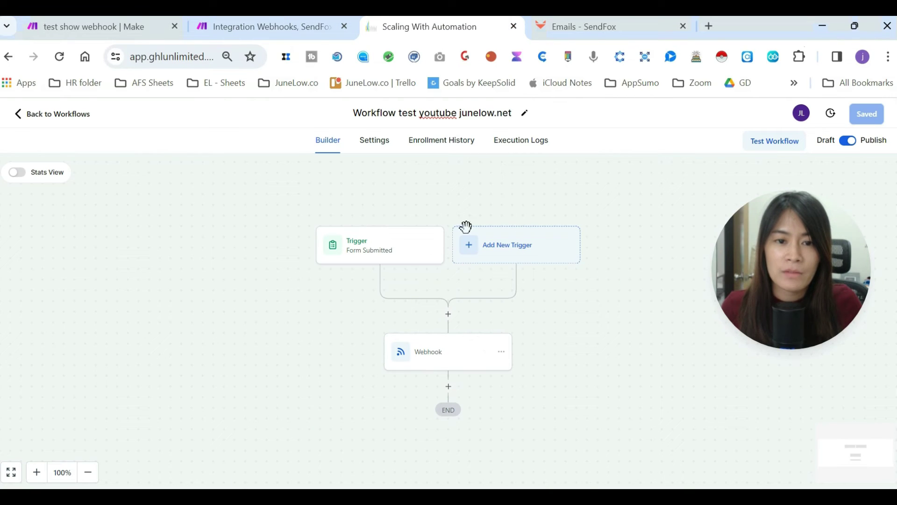
click(777, 143)
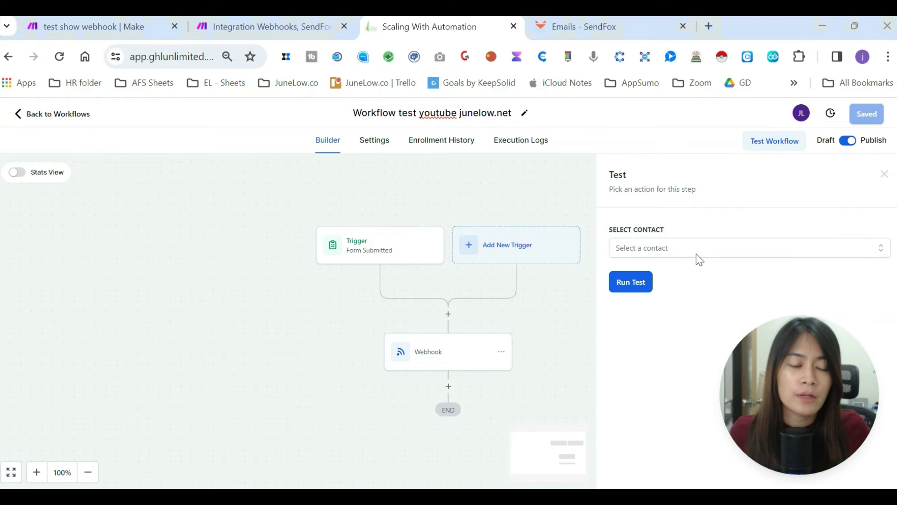
click(700, 252)
click(623, 330)
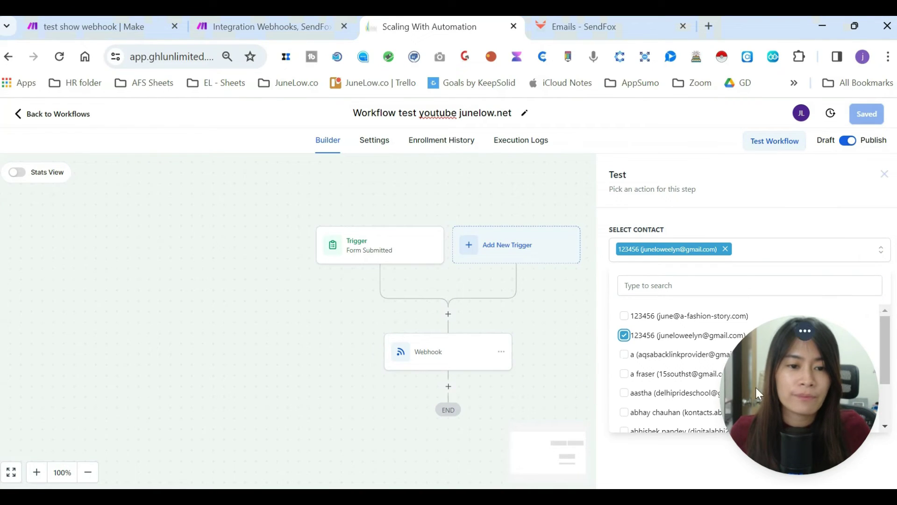
click(603, 369)
click(631, 286)
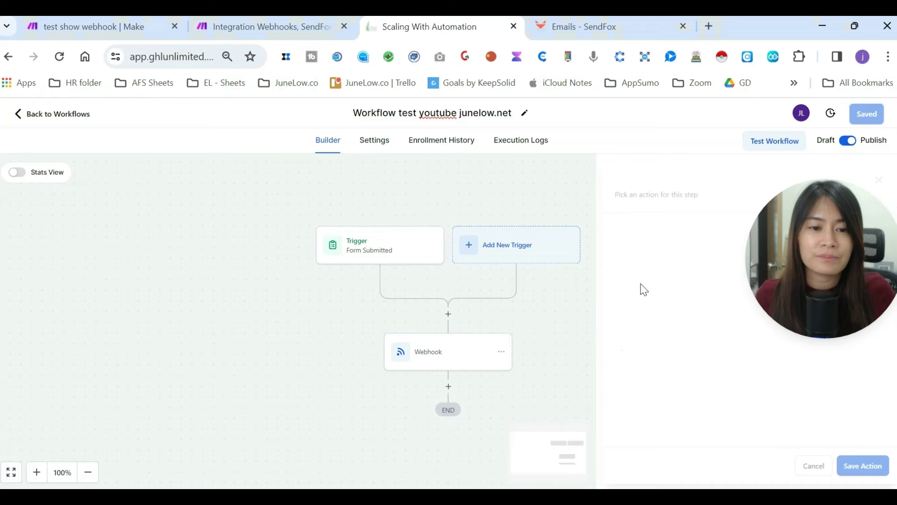
click(321, 22)
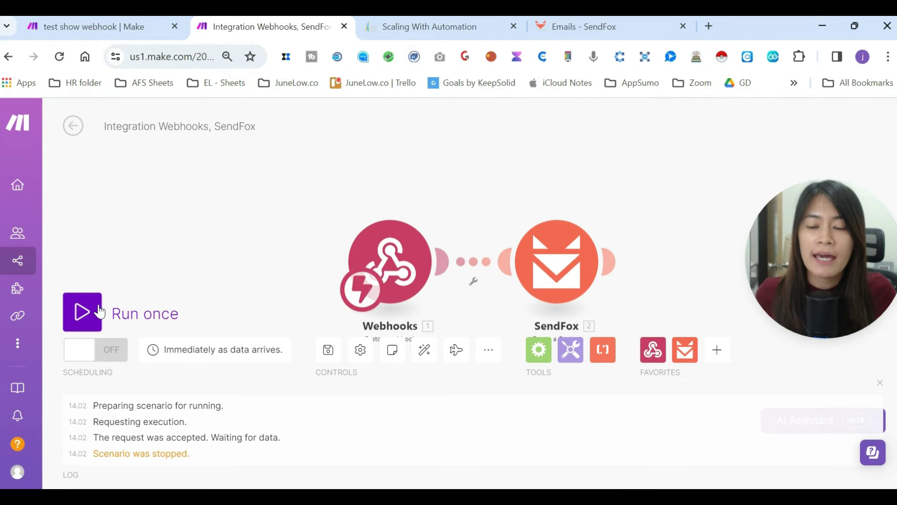
- Run the scenario once on the existing queued data, then open the SendFox module
click(84, 312)
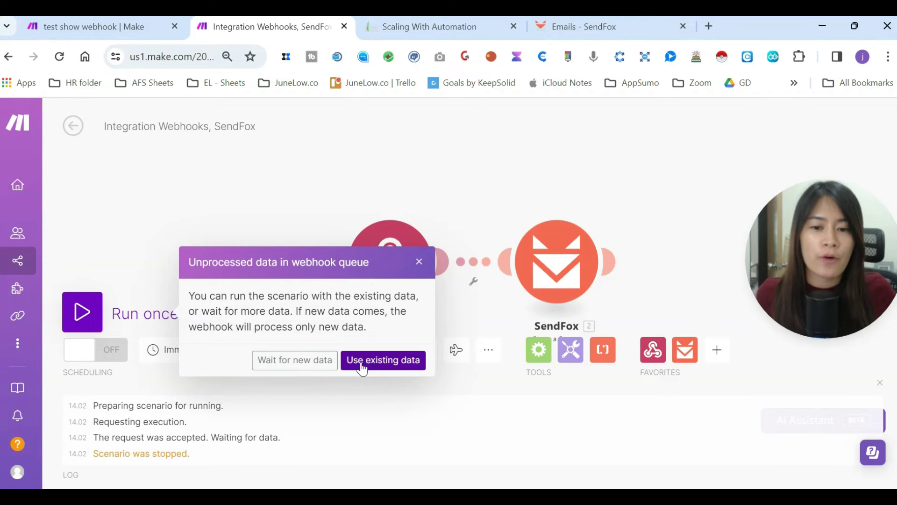
click(375, 368)
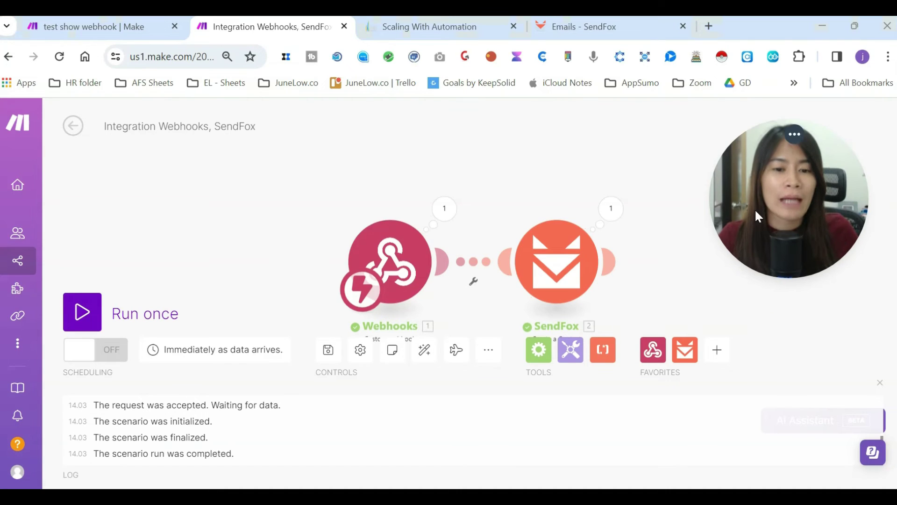
click(558, 262)
- Map webhook email to Email address and customData first name to First Name, leaving Last Name empty
click(664, 260)
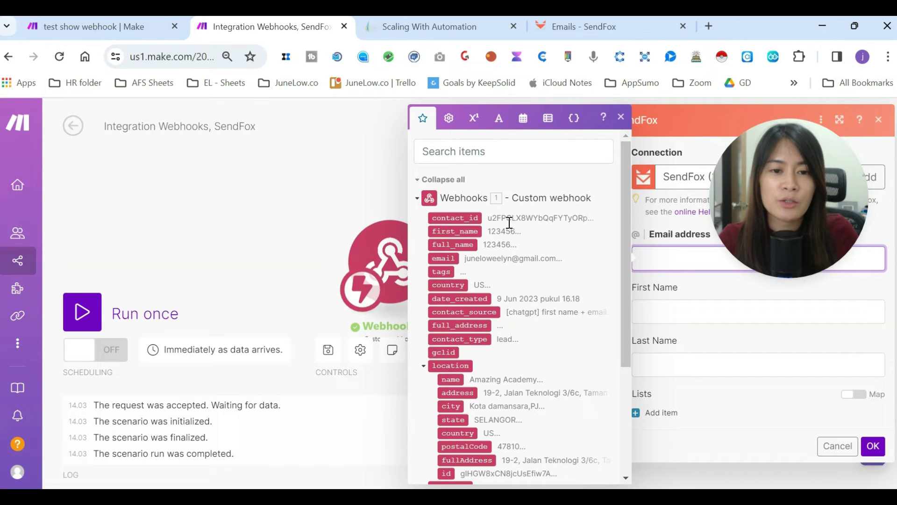
key(Escape)
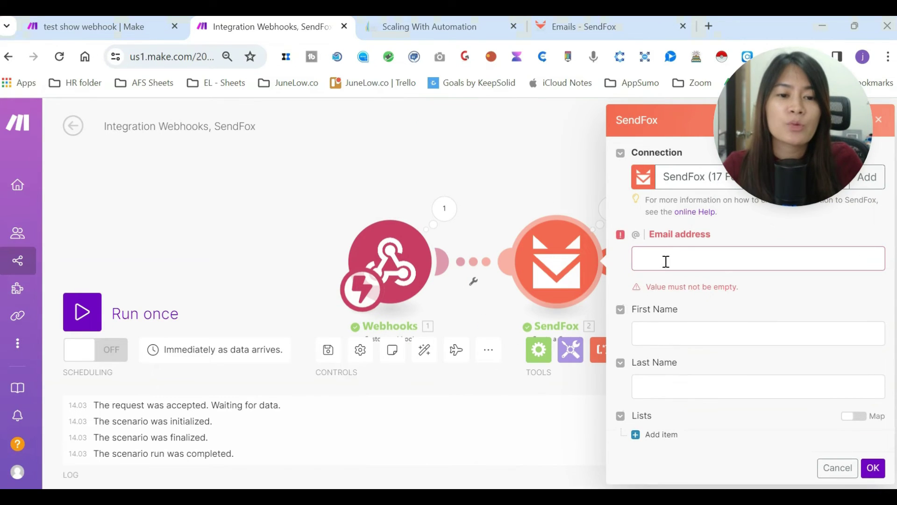
click(666, 262)
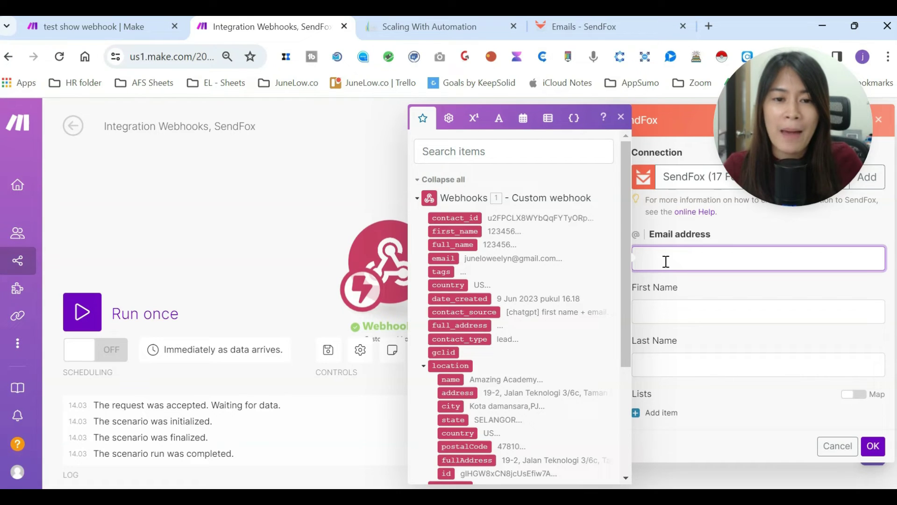
click(444, 259)
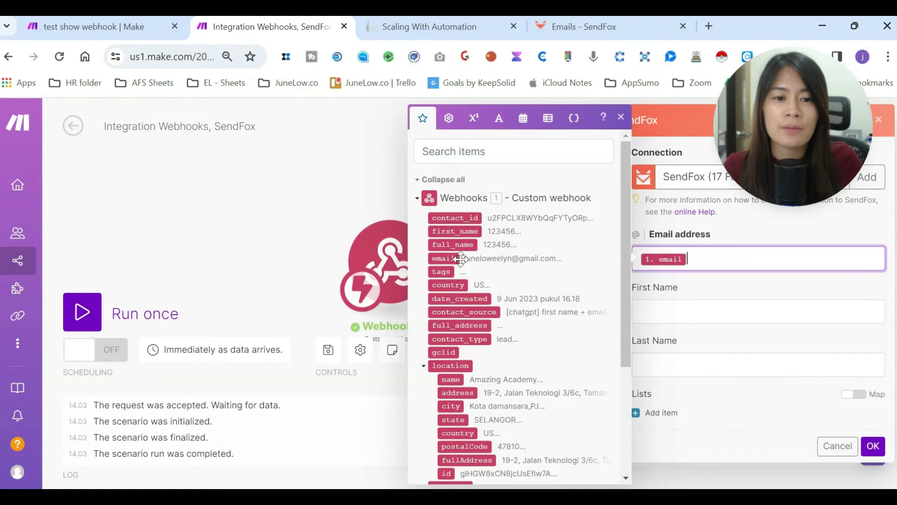
click(705, 316)
scroll(538, 379, down, 4)
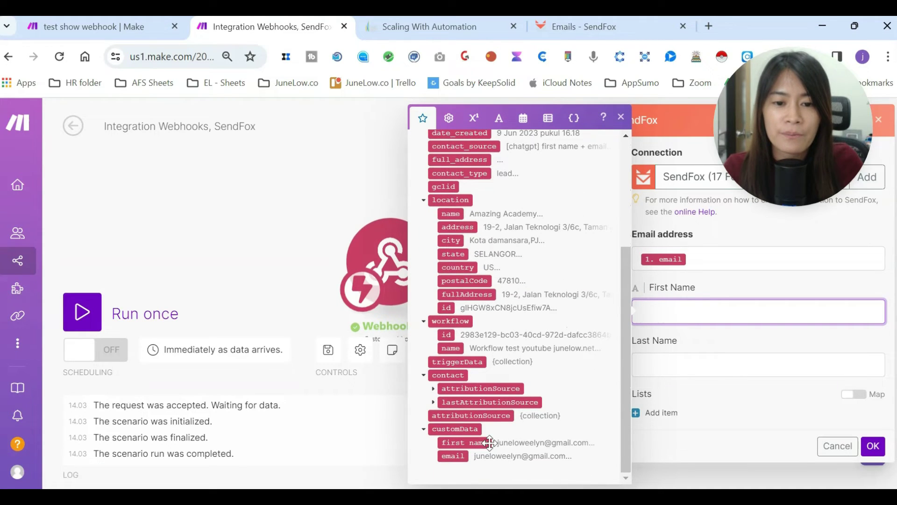
click(472, 442)
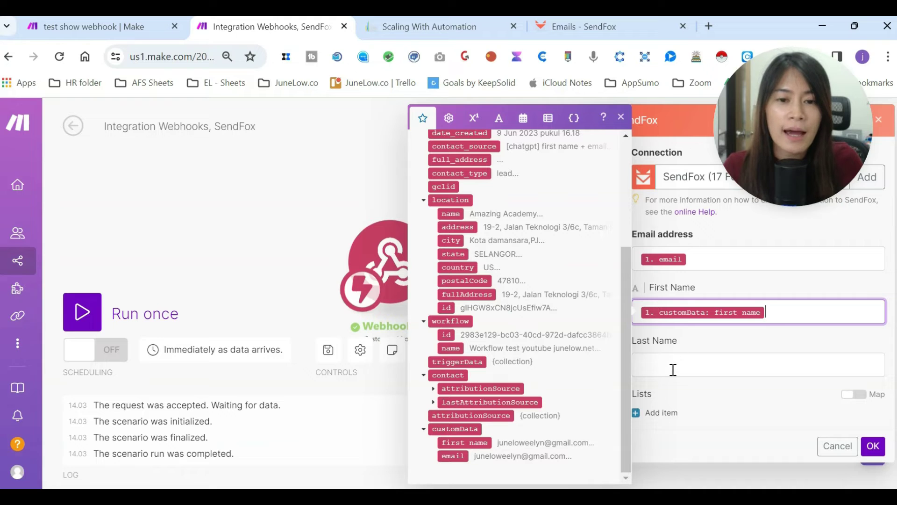
scroll(520, 364, up, 4)
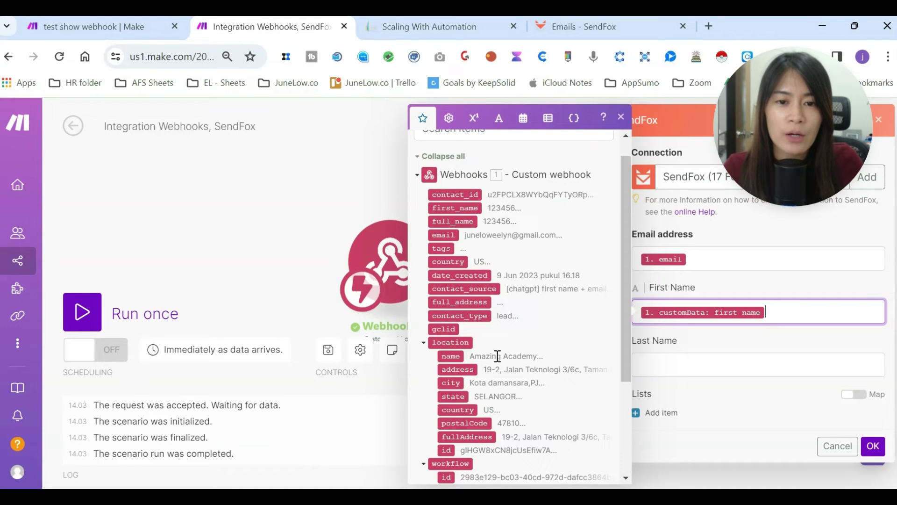
click(709, 368)
click(707, 395)
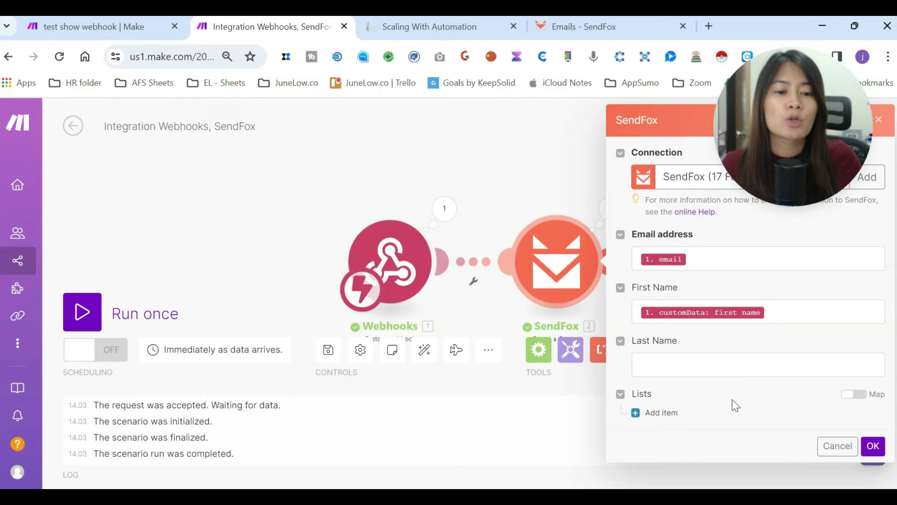
- Add the 'Season 20 - Amazing Challenge PURCHASER - 17 May 2024' list under Lists and confirm with OK
click(654, 413)
scroll(776, 413, down, 1)
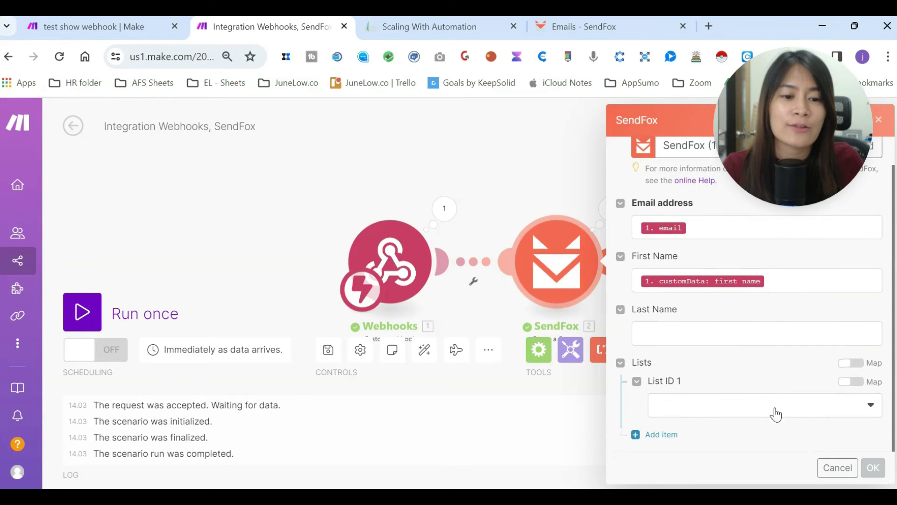
click(636, 381)
click(650, 413)
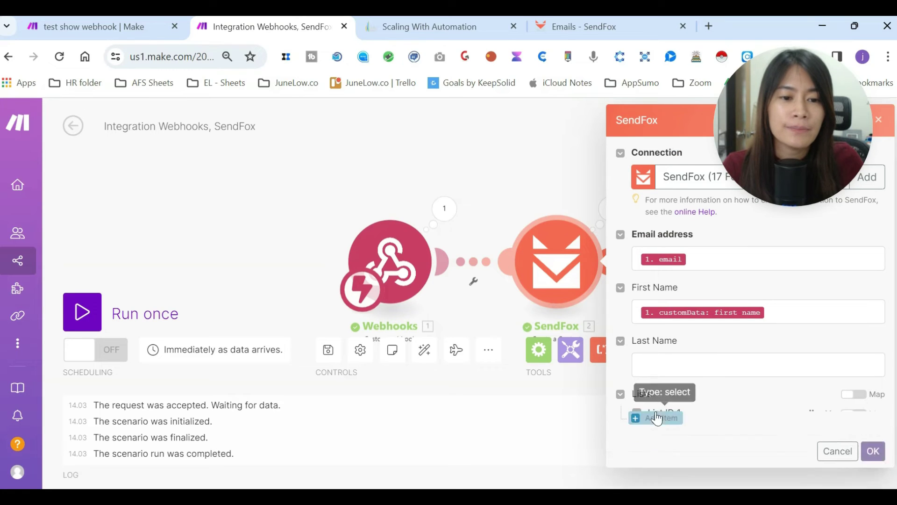
click(826, 413)
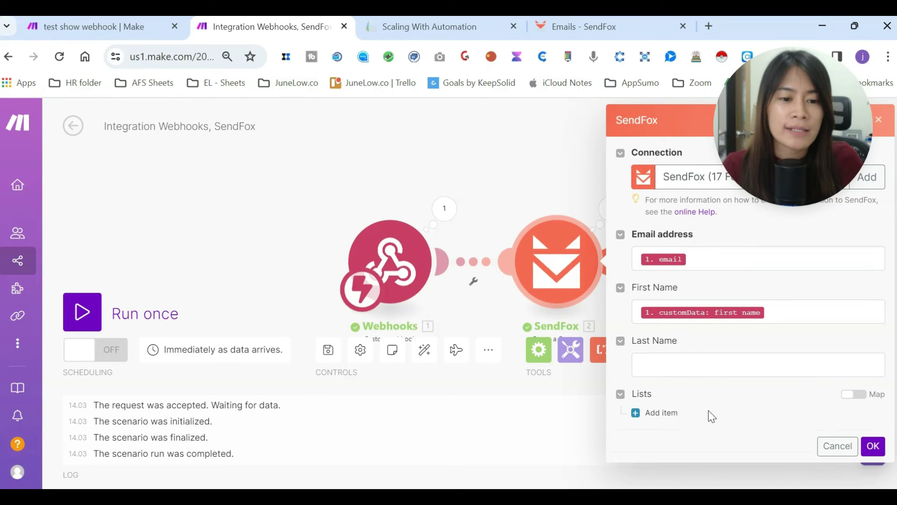
click(663, 416)
click(764, 437)
click(764, 440)
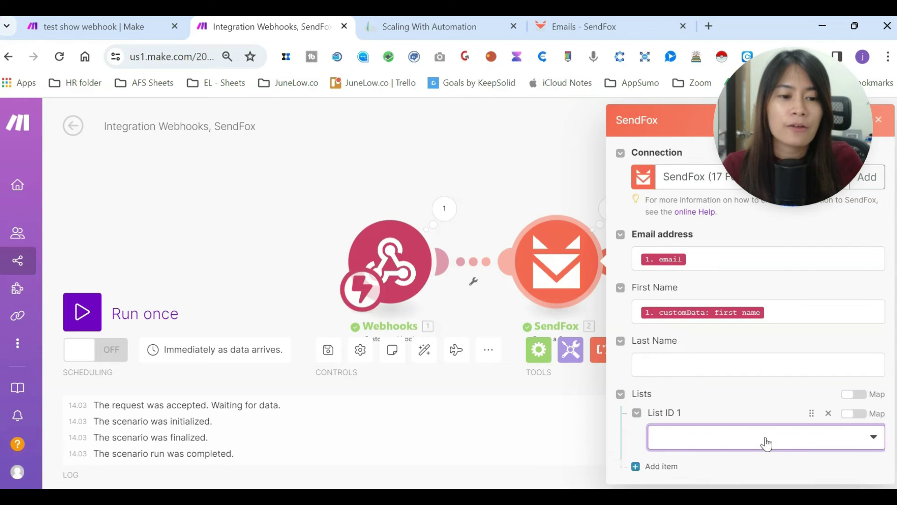
click(766, 443)
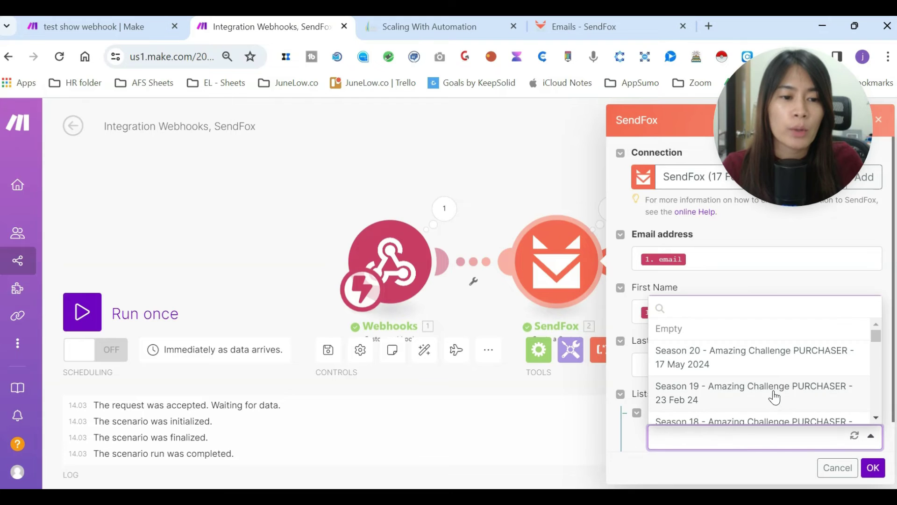
click(746, 361)
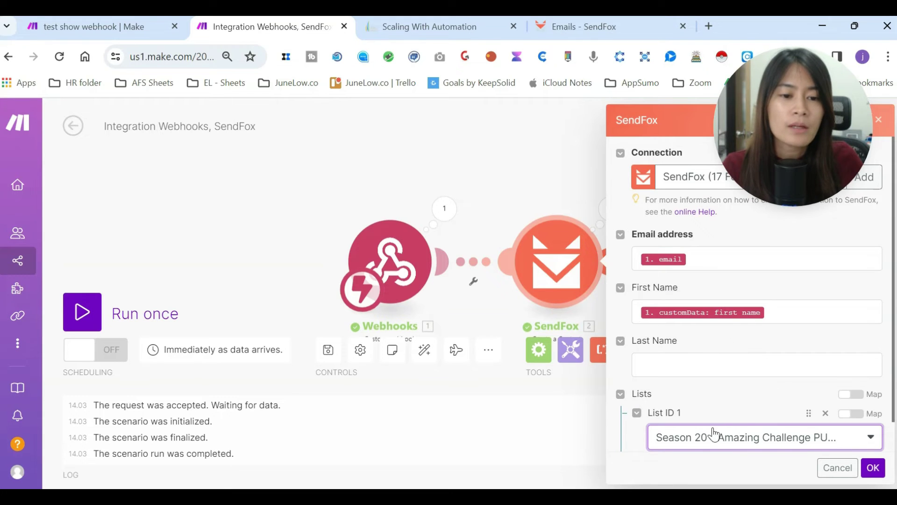
scroll(738, 421, down, 1)
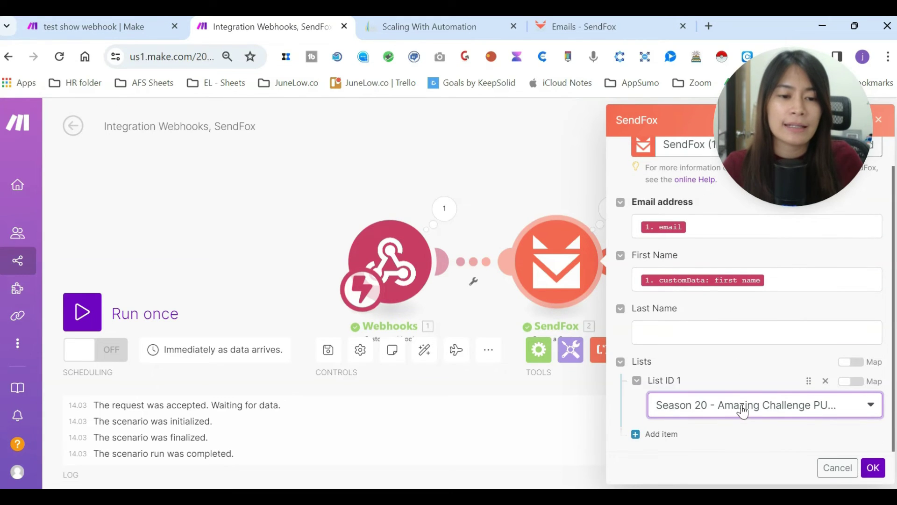
click(872, 471)
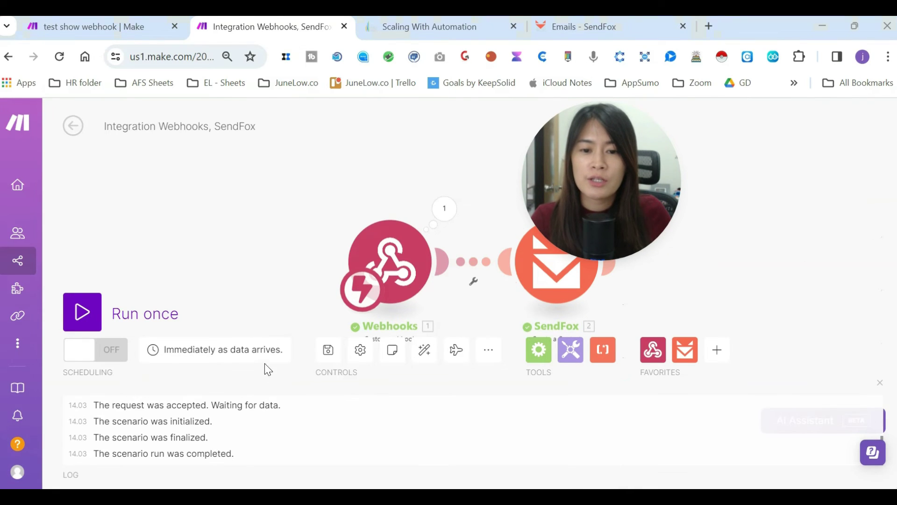
- Save the Make scenario, set it to run immediately as data arrives, and return to GoHighLevel
click(330, 354)
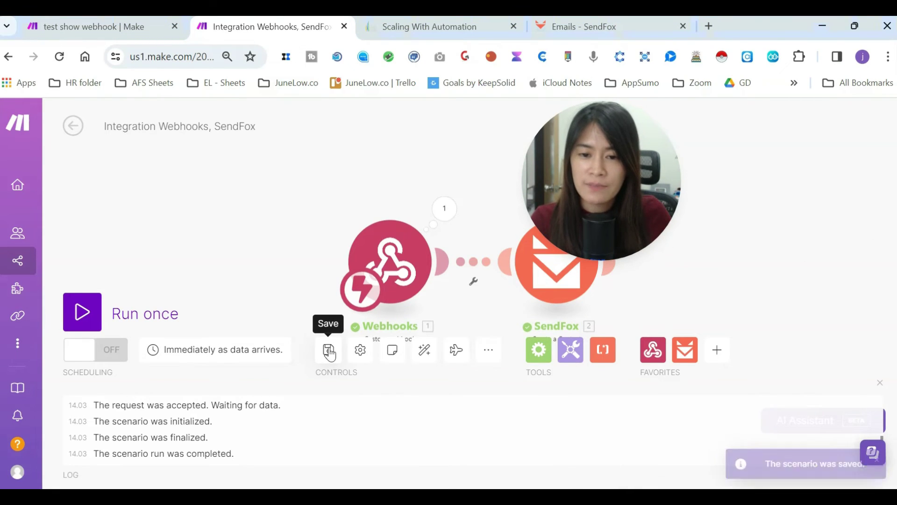
click(110, 359)
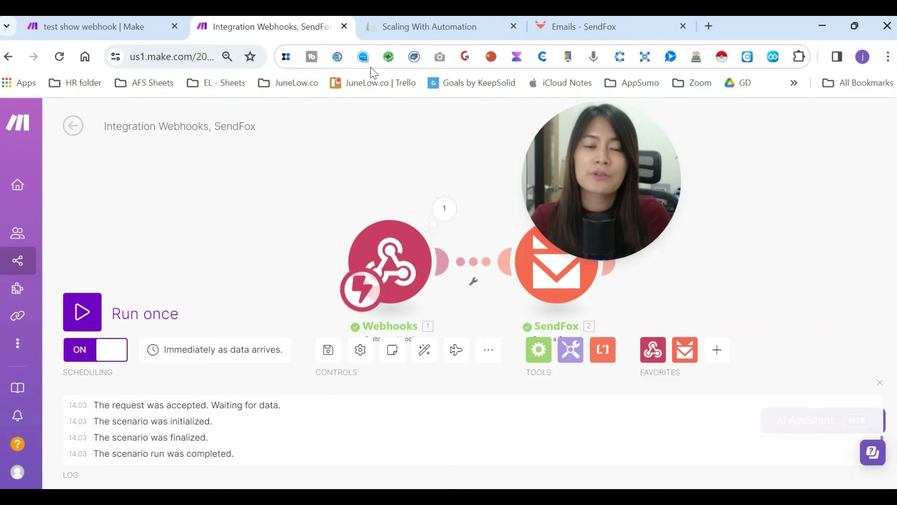
click(413, 24)
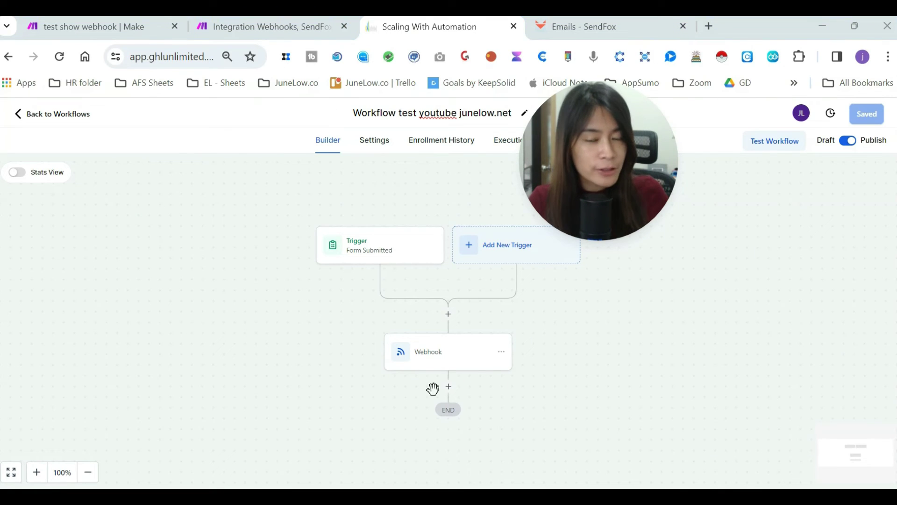
- Go back to the 'Integration Webhooks, SendFox' scenario in Make
click(263, 19)
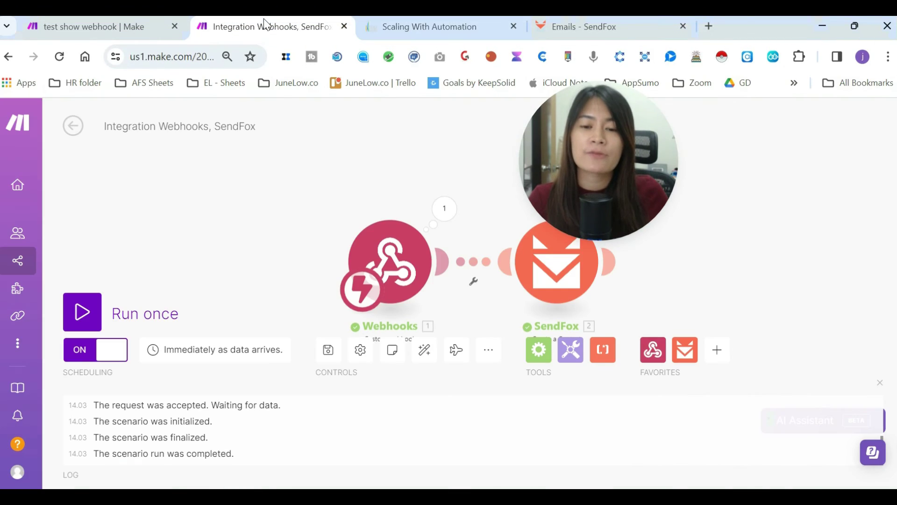